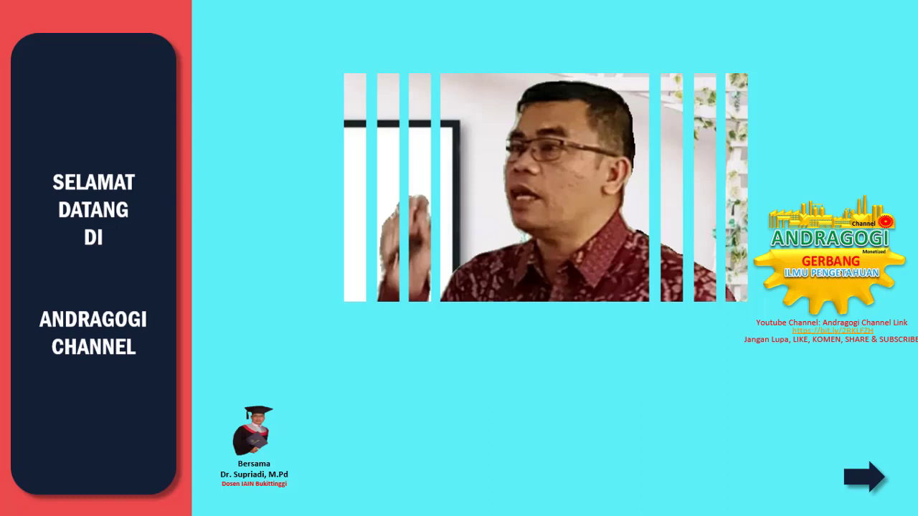
- Play the welcome slide's next build to reach the series title slide
left_click(866, 477)
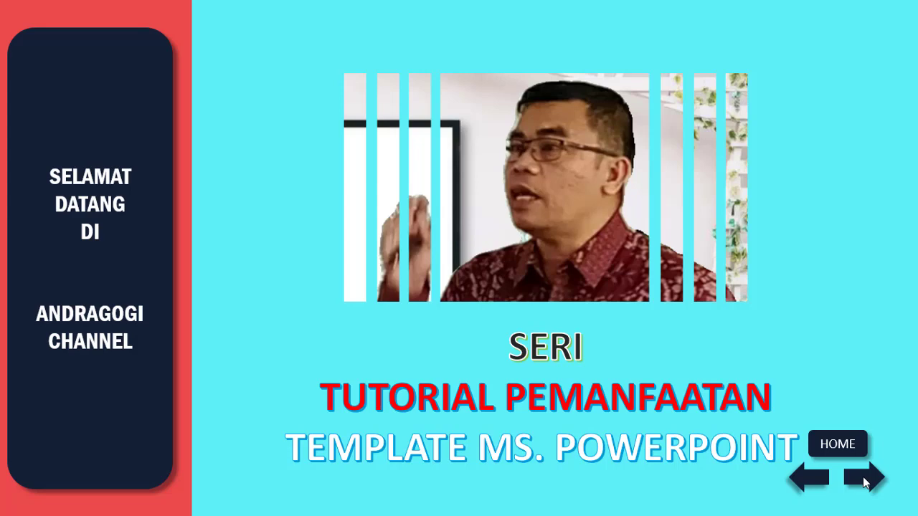
- Advance three slides past the Template 4th introduction to the PETUNJUK–PENUTUP menu slide
left_click(863, 478)
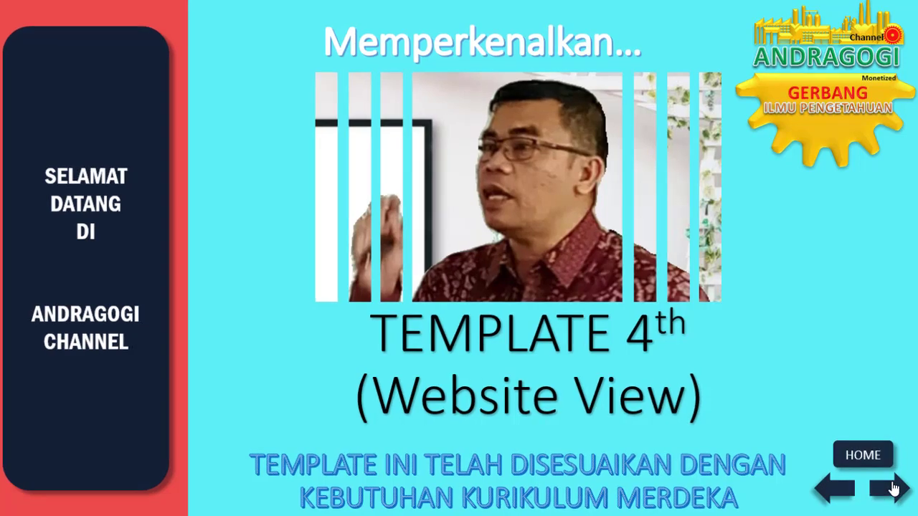
left_click(893, 489)
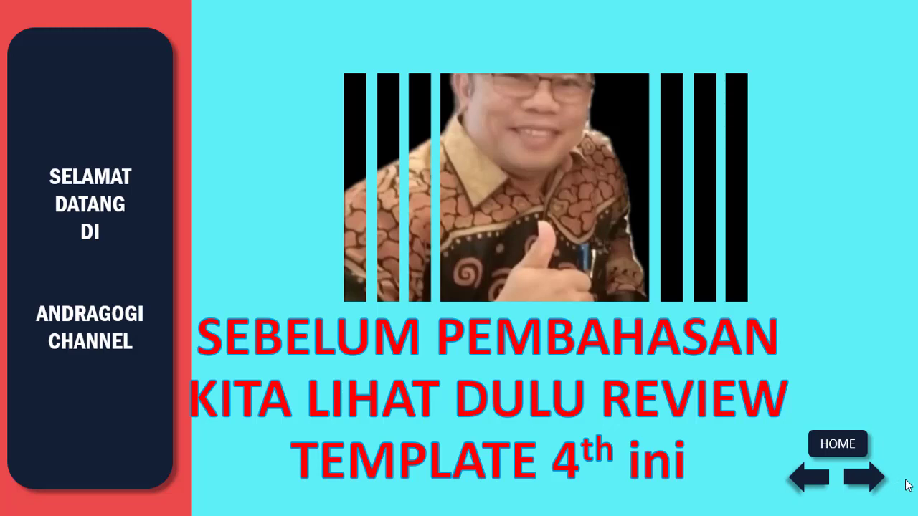
left_click(875, 485)
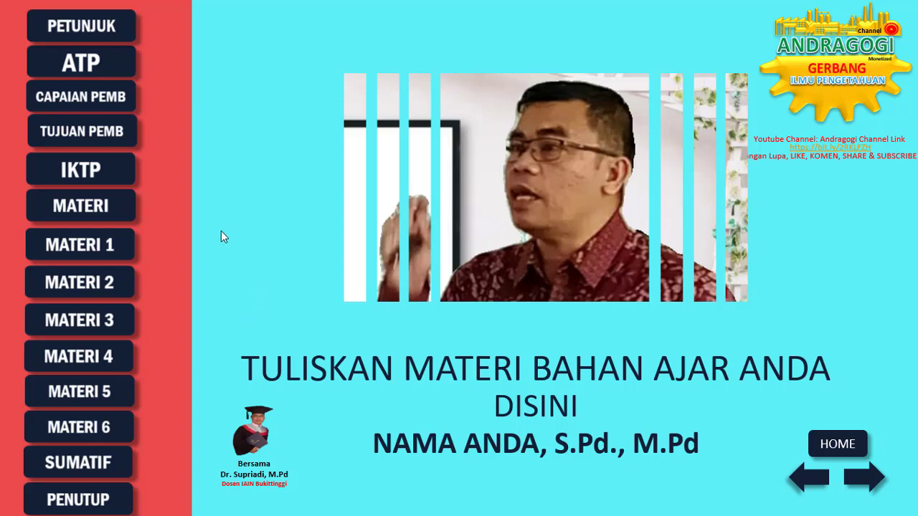
left_click(90, 33)
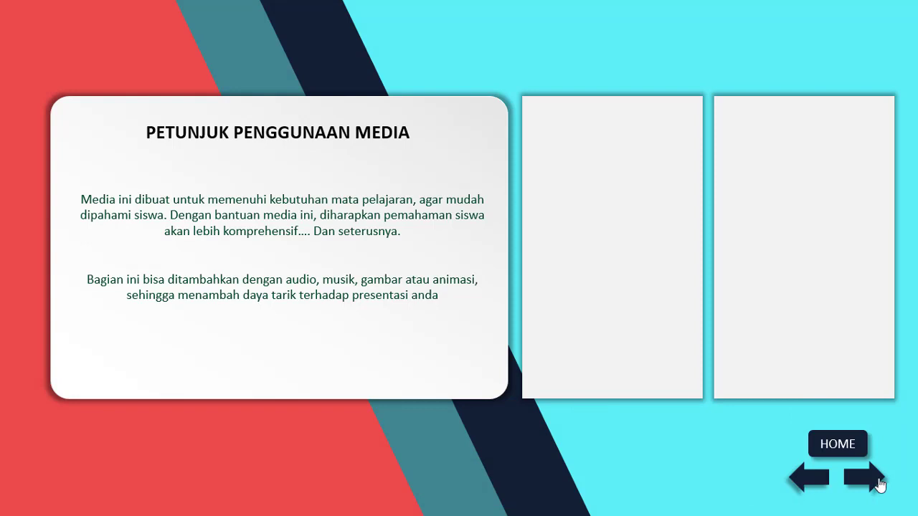
left_click(843, 448)
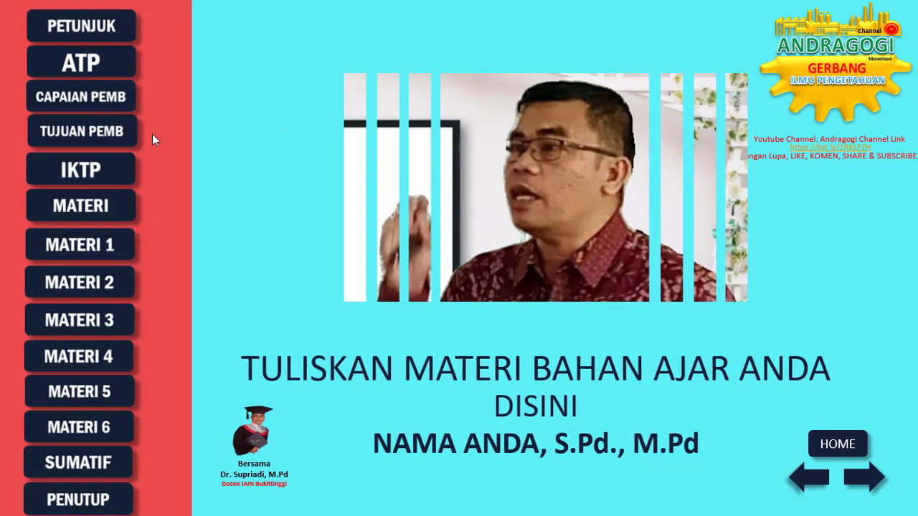
left_click(87, 67)
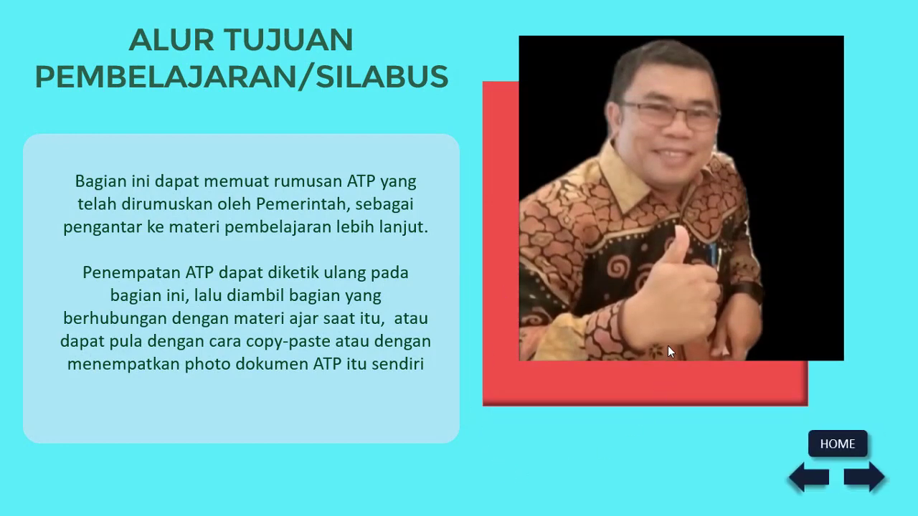
left_click(839, 445)
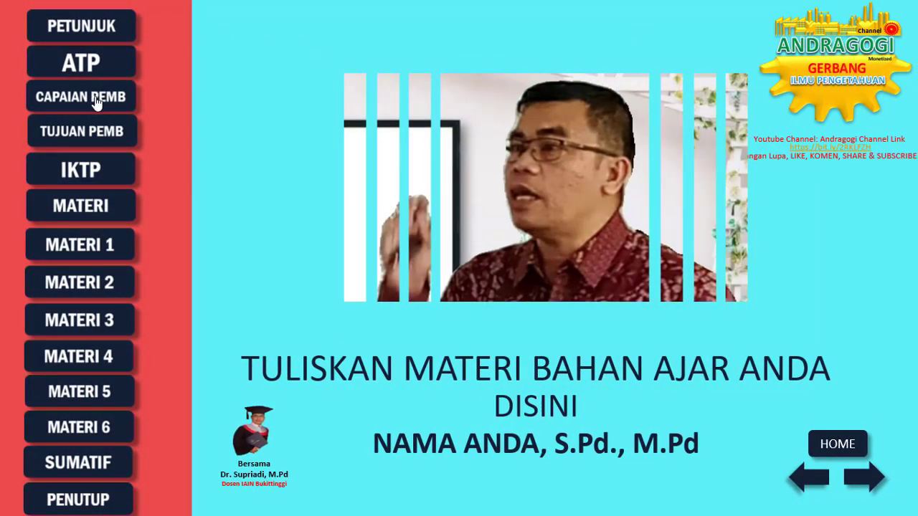
left_click(95, 102)
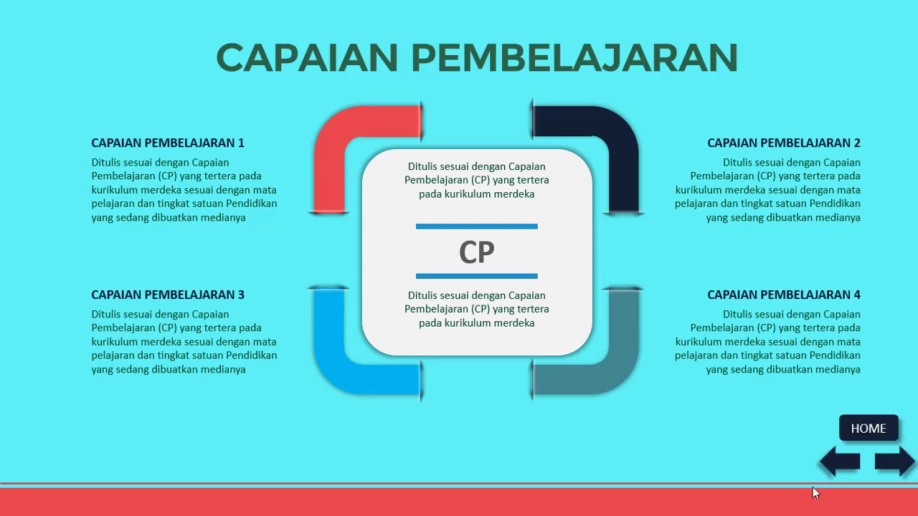
left_click(871, 430)
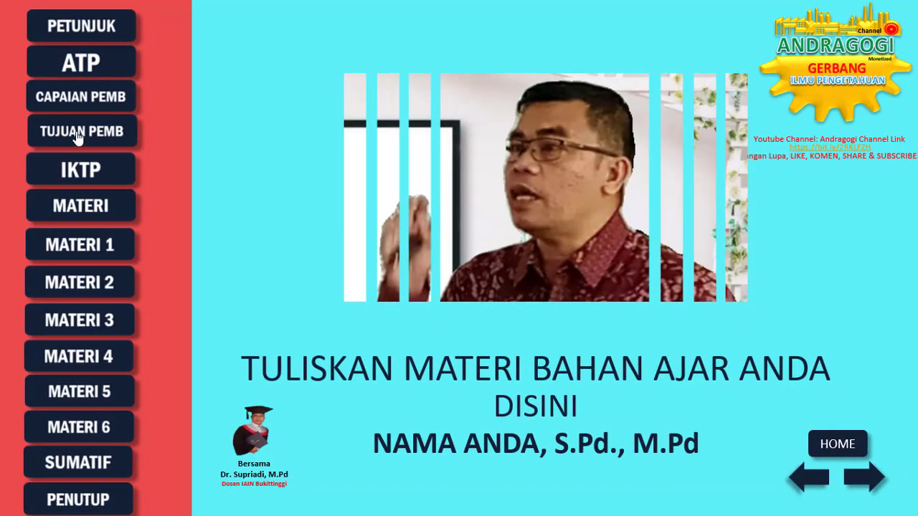
left_click(77, 135)
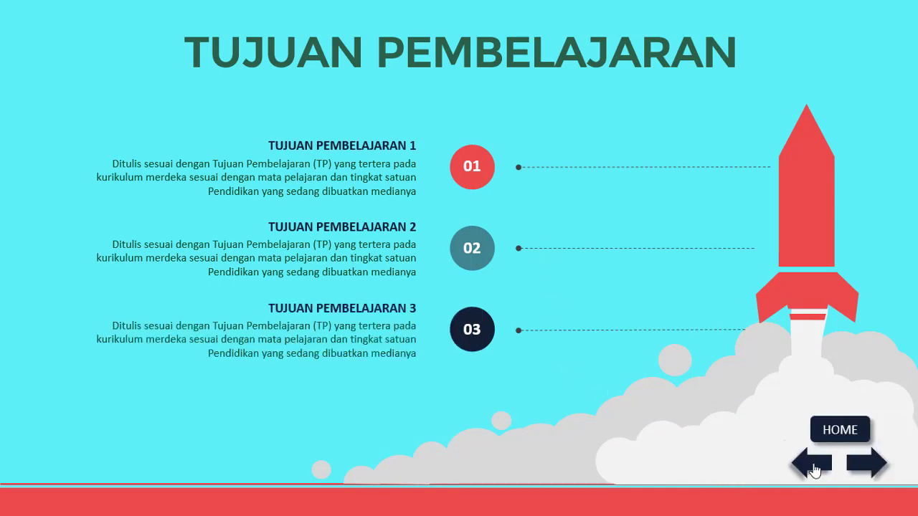
left_click(842, 431)
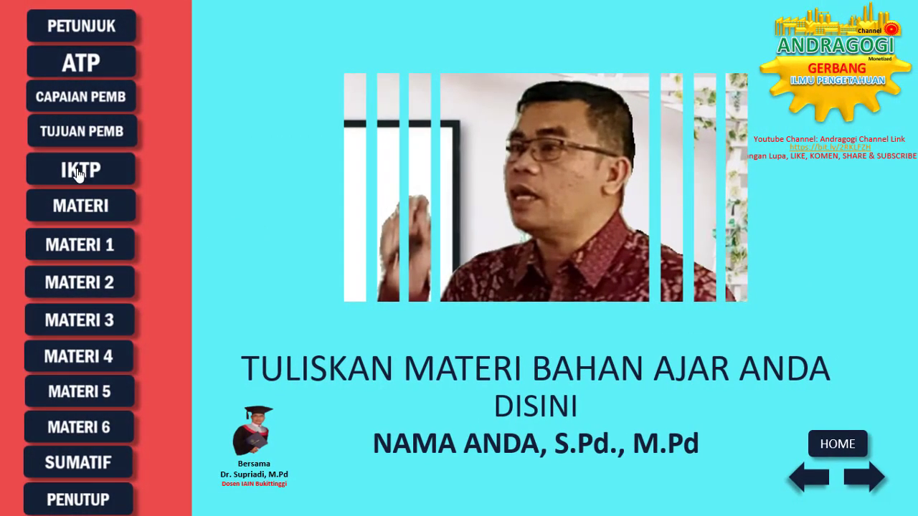
left_click(78, 173)
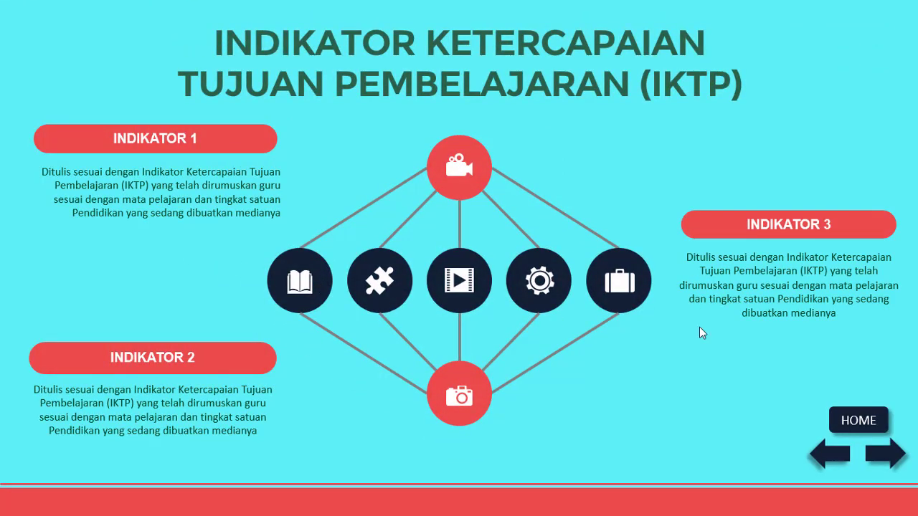
left_click(860, 421)
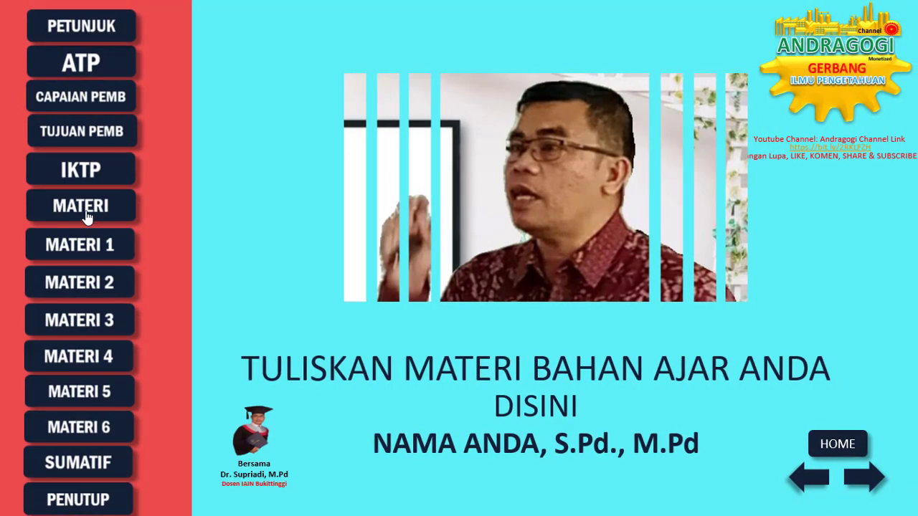
left_click(85, 213)
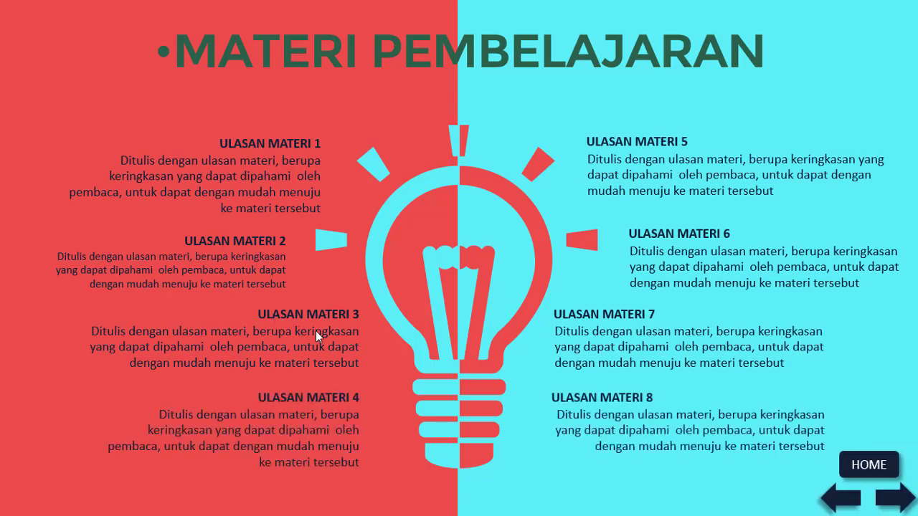
left_click(878, 466)
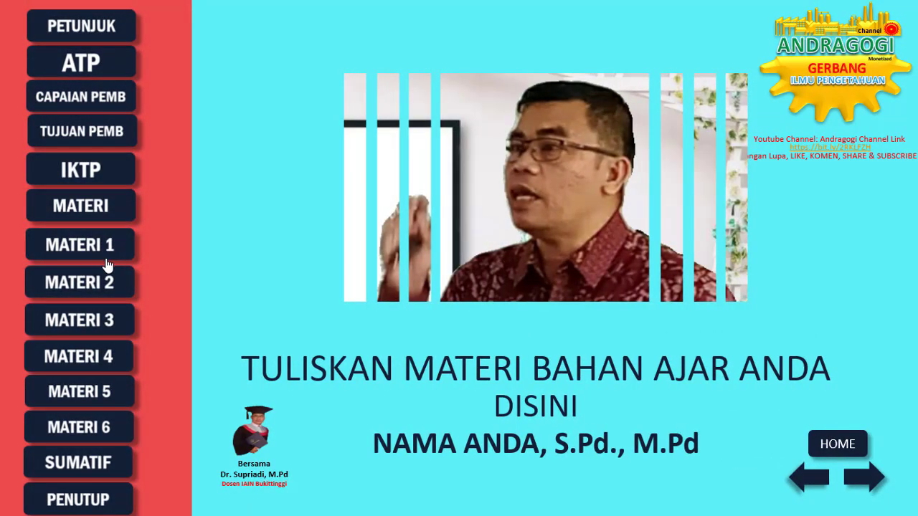
left_click(106, 248)
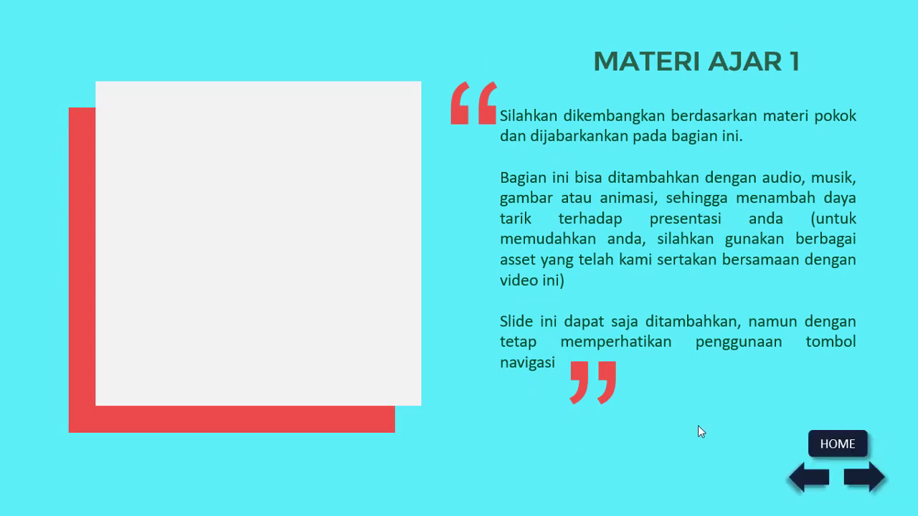
left_click(852, 447)
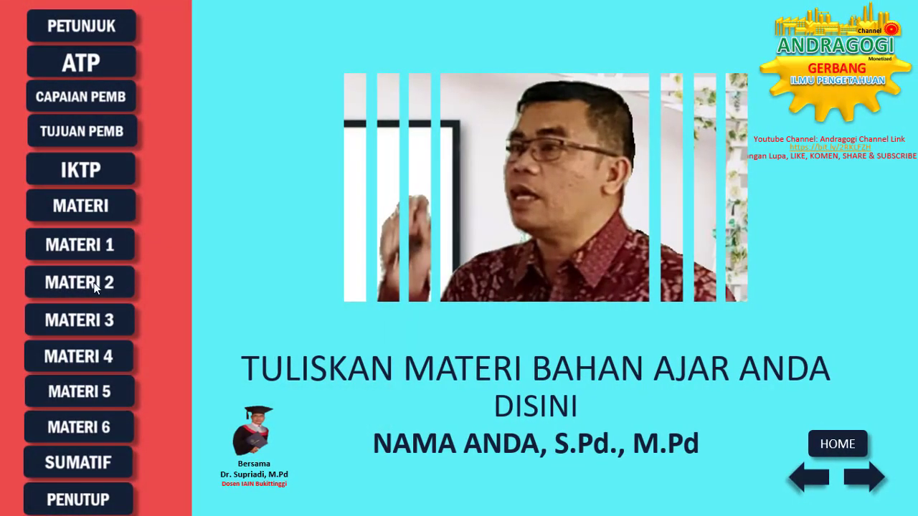
left_click(93, 287)
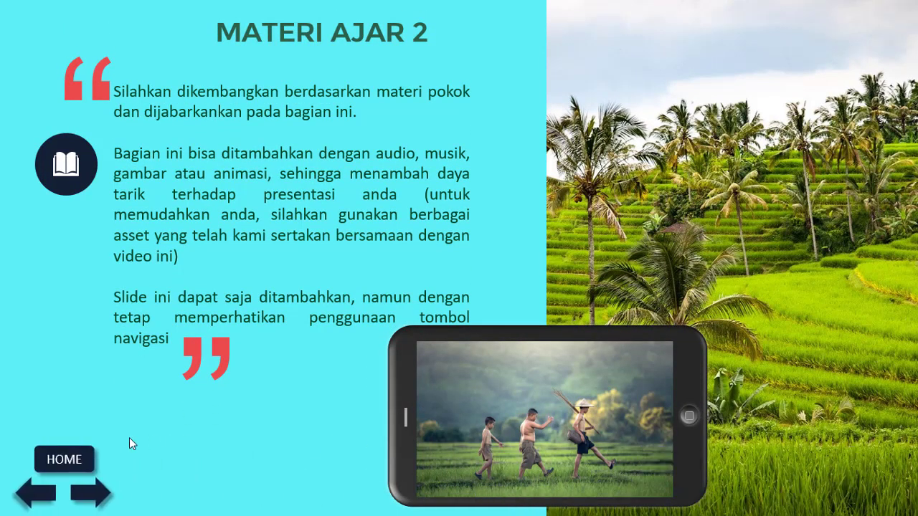
left_click(72, 465)
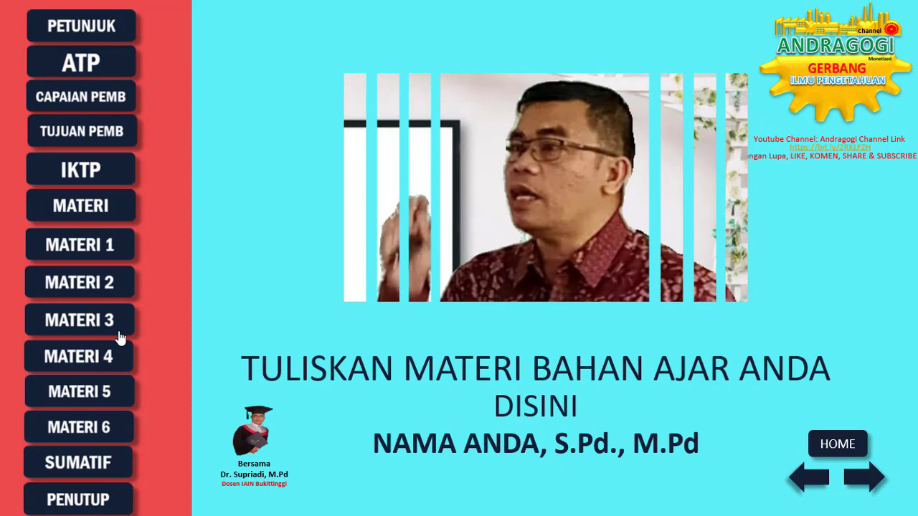
left_click(93, 462)
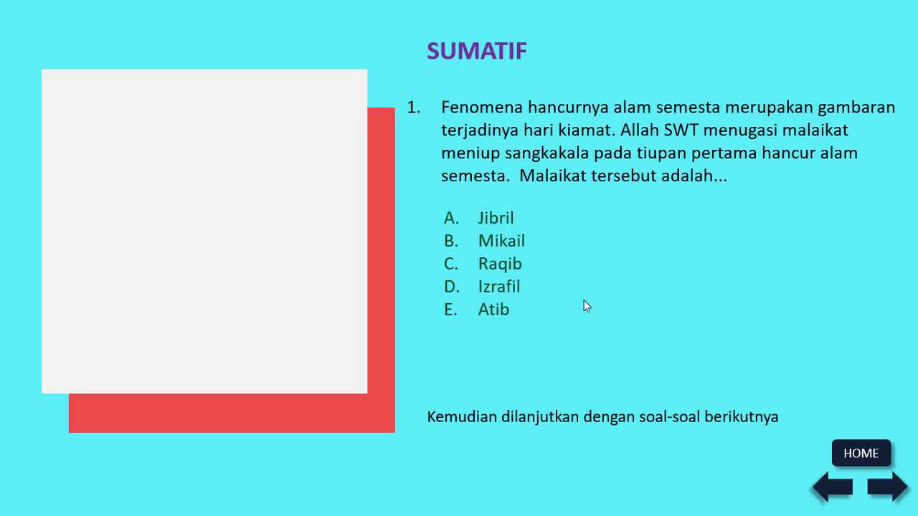
left_click(836, 453)
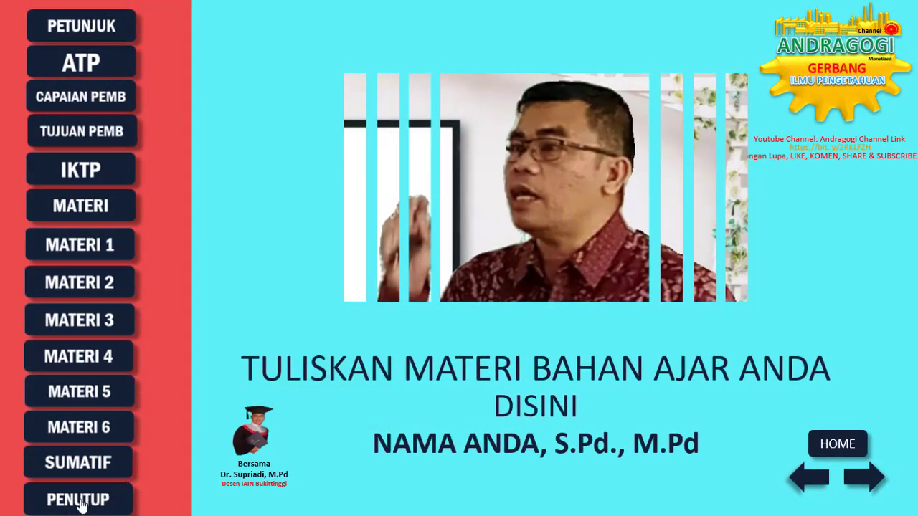
left_click(79, 502)
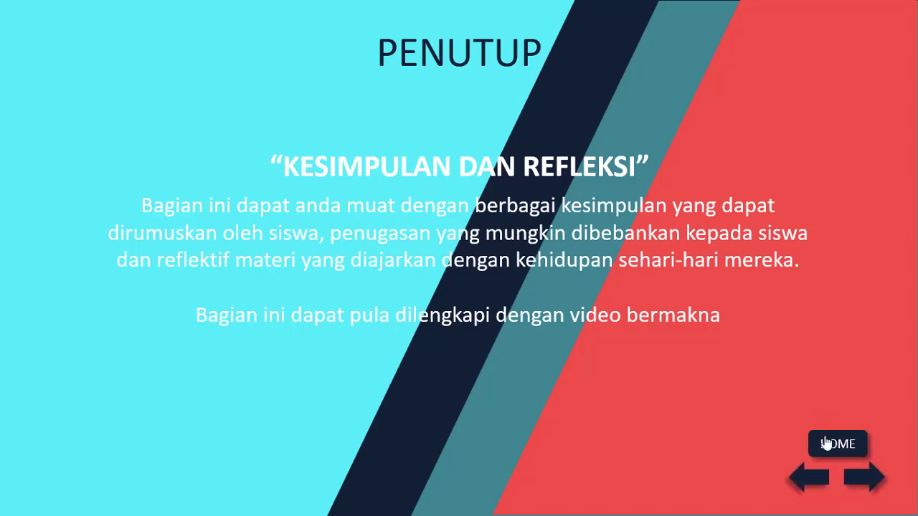
left_click(836, 446)
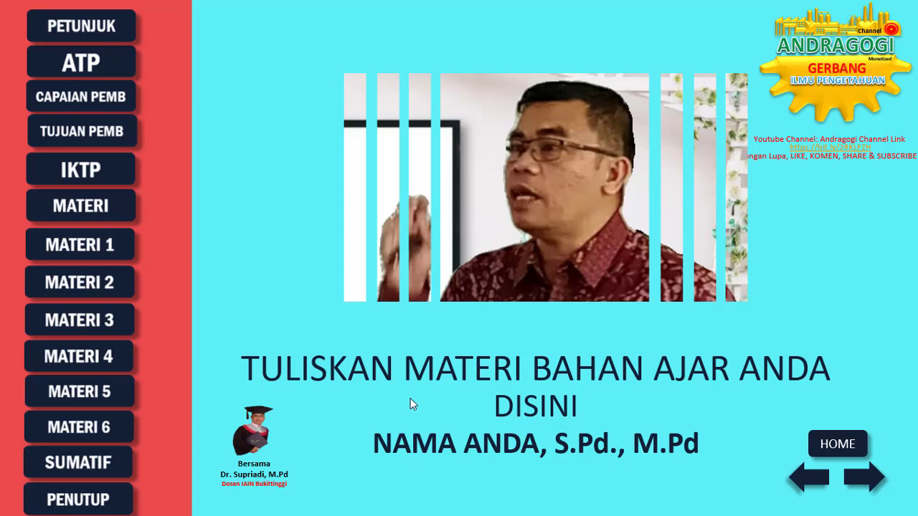
- Exit the slideshow and select the column of menu buttons on slide 5
key("Escape")
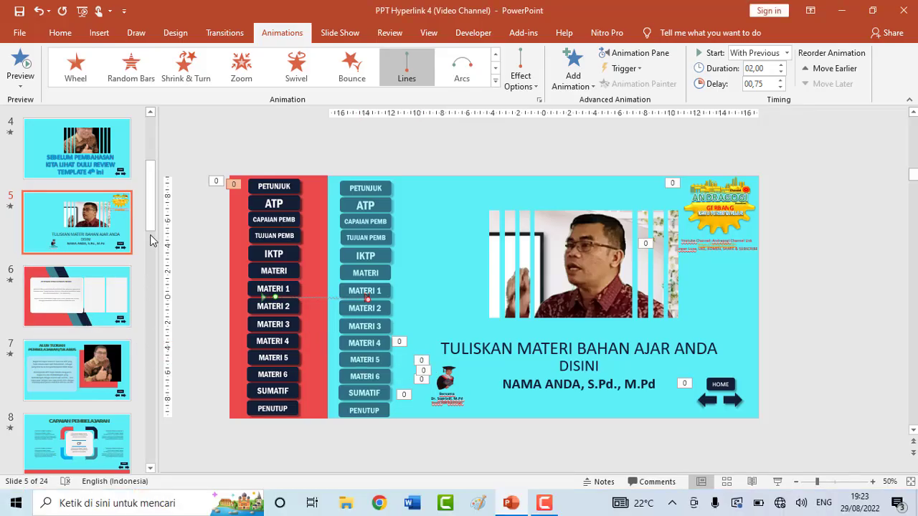
left_click_drag(151, 213, 151, 211)
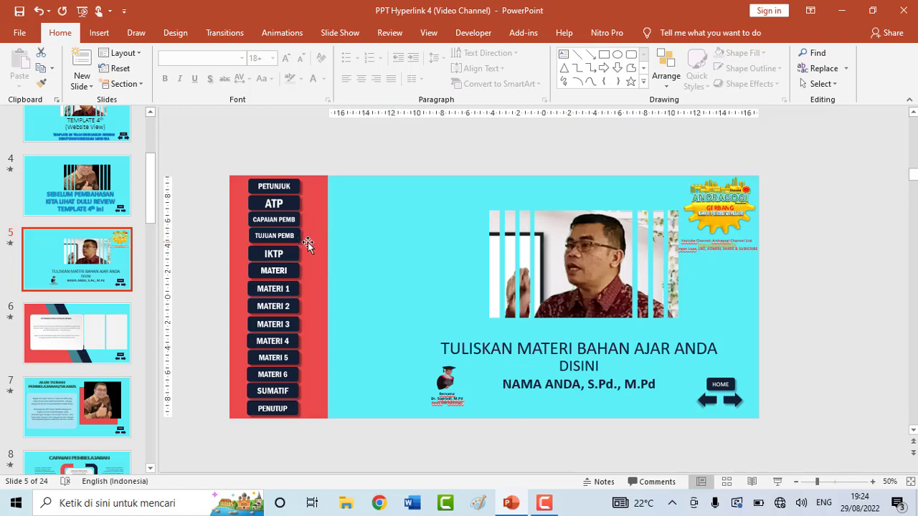
left_click(321, 248)
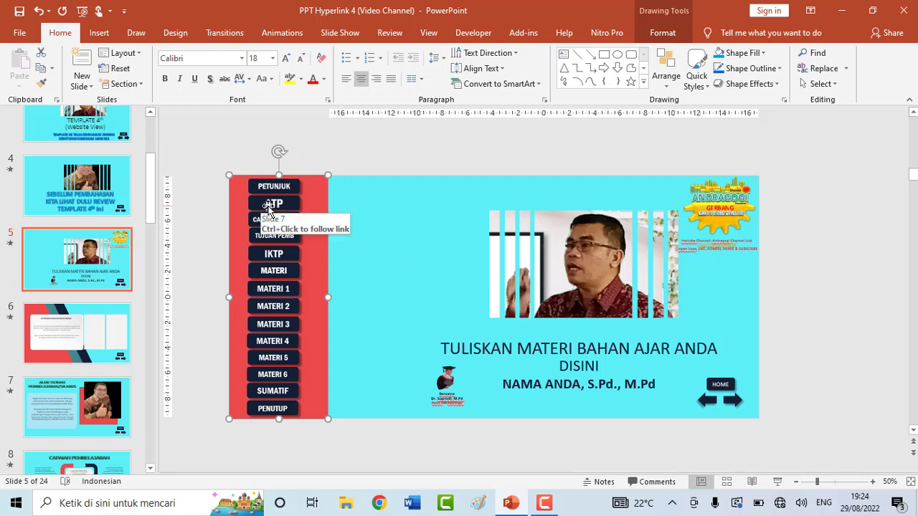
left_click(300, 231)
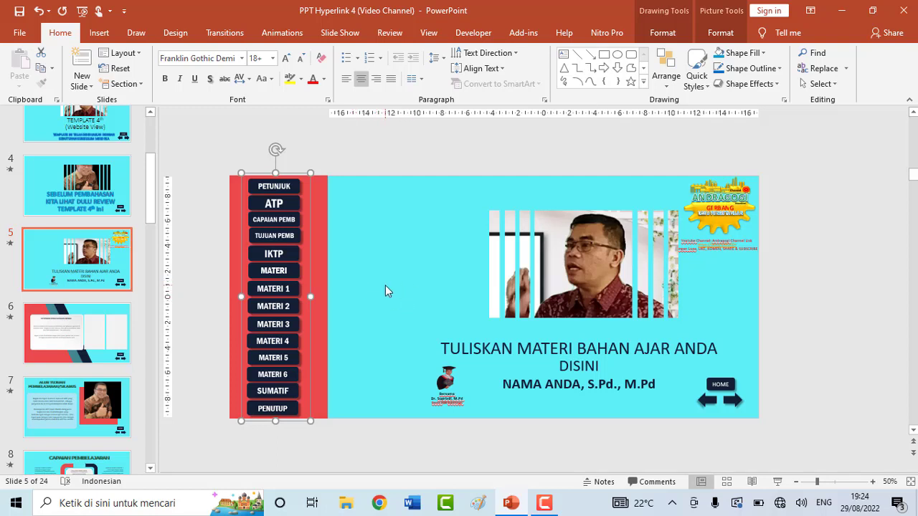
left_click(464, 348)
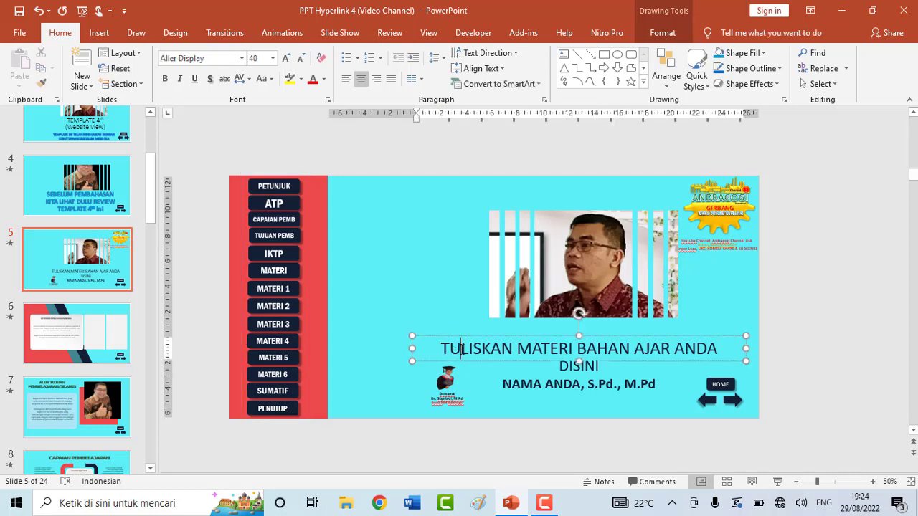
left_click_drag(470, 349, 707, 349)
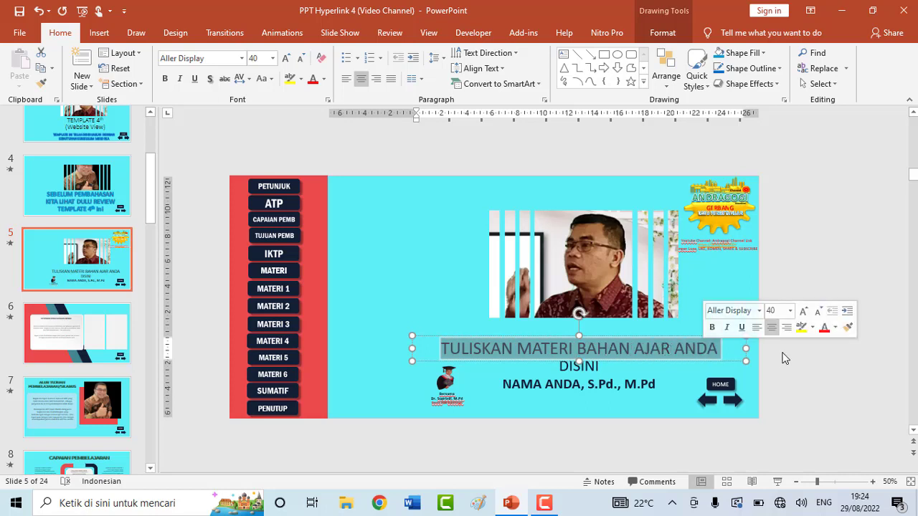
left_click(786, 358)
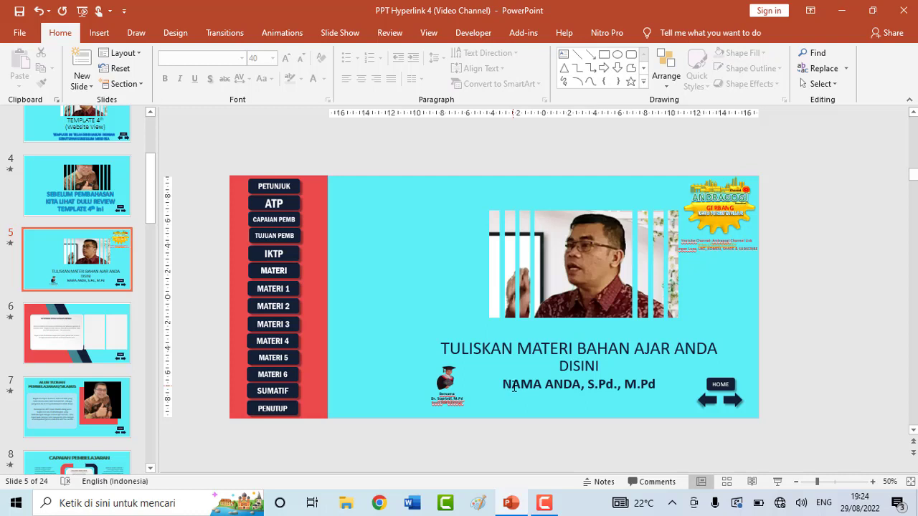
left_click_drag(514, 388, 648, 387)
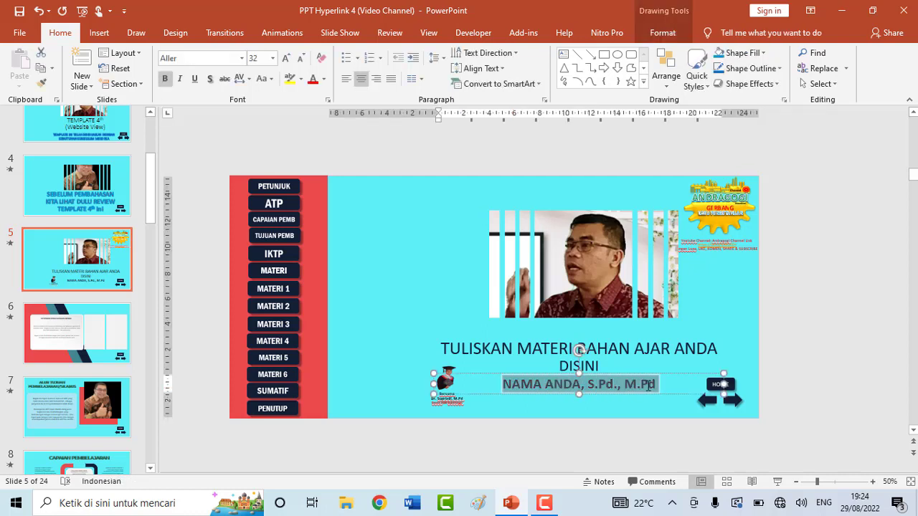
left_click(850, 299)
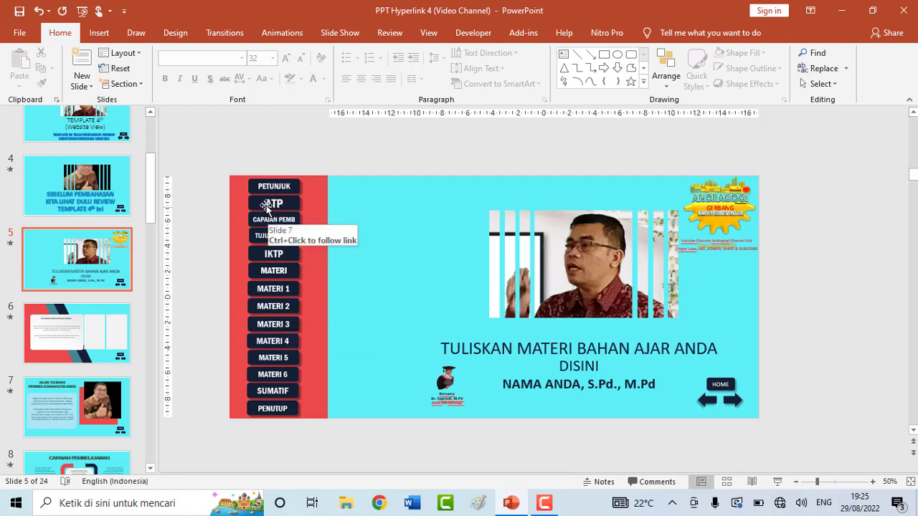
- Select the grouped PETUNJUK–PENUTUP button column on slide 5
left_click(252, 181)
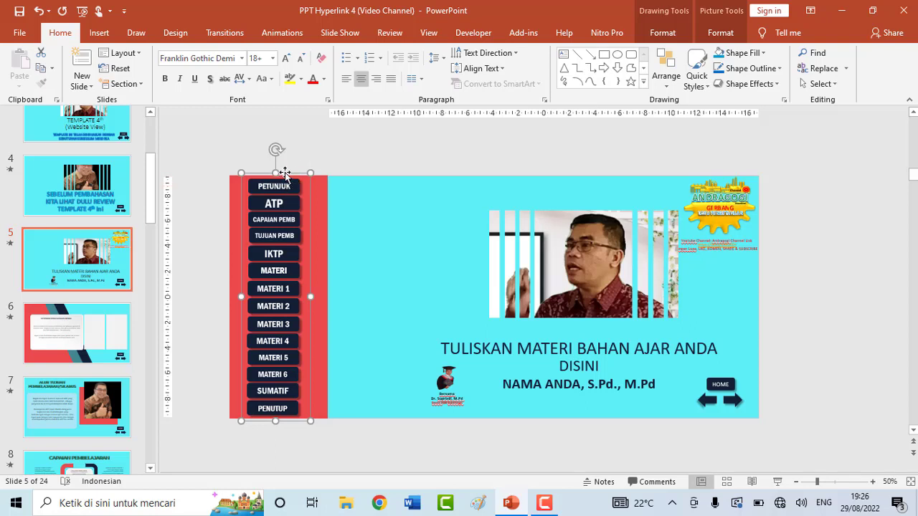
- Ungroup the slide 5 menu column into separate buttons and clear the selection
right_click(284, 173)
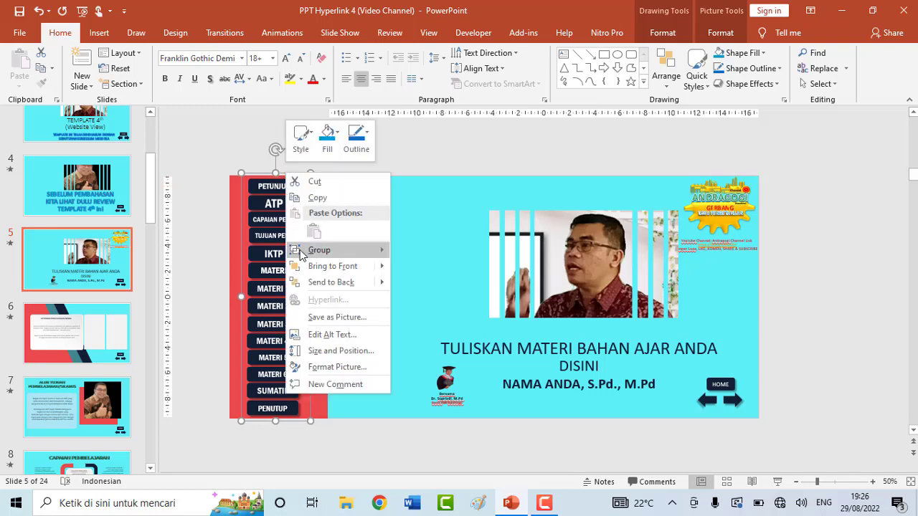
mouse_move(309, 255)
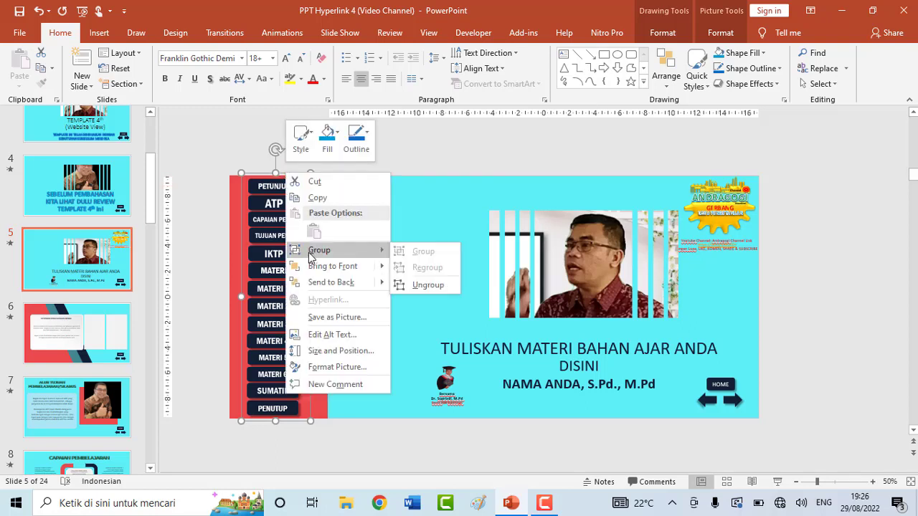
left_click(429, 286)
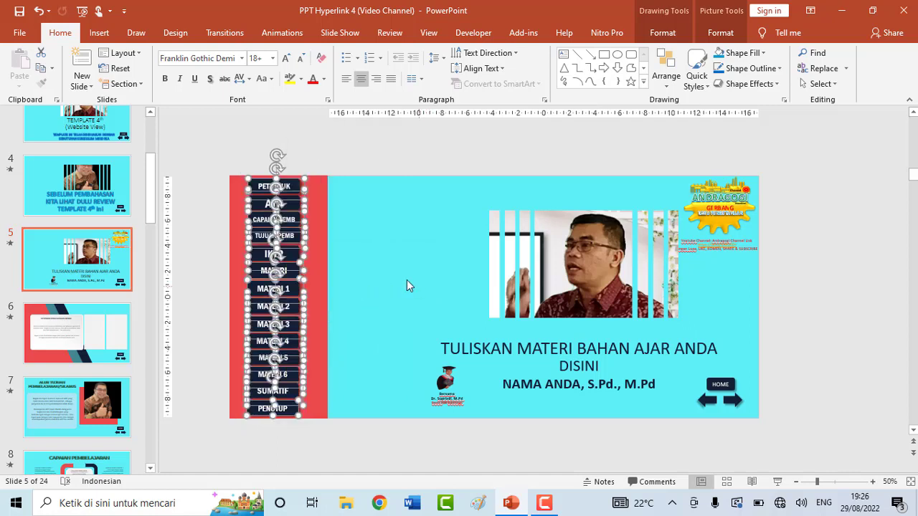
left_click(364, 139)
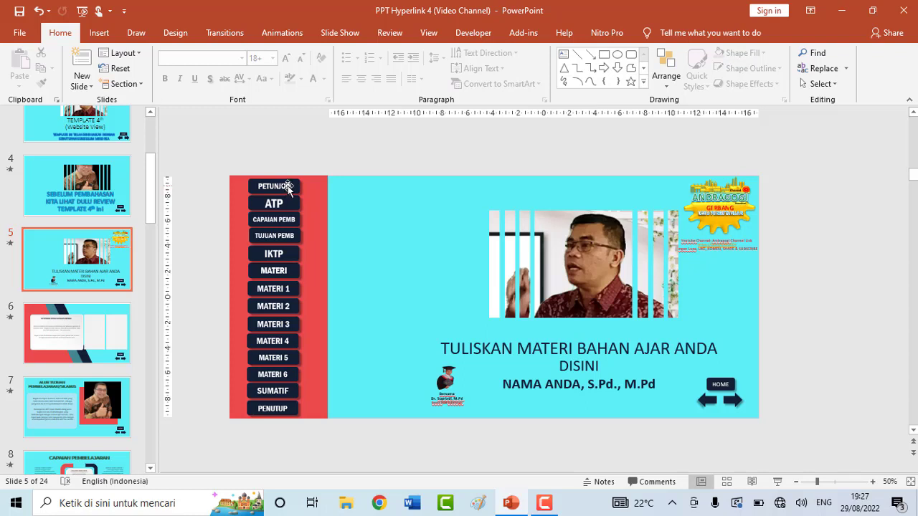
right_click(287, 186)
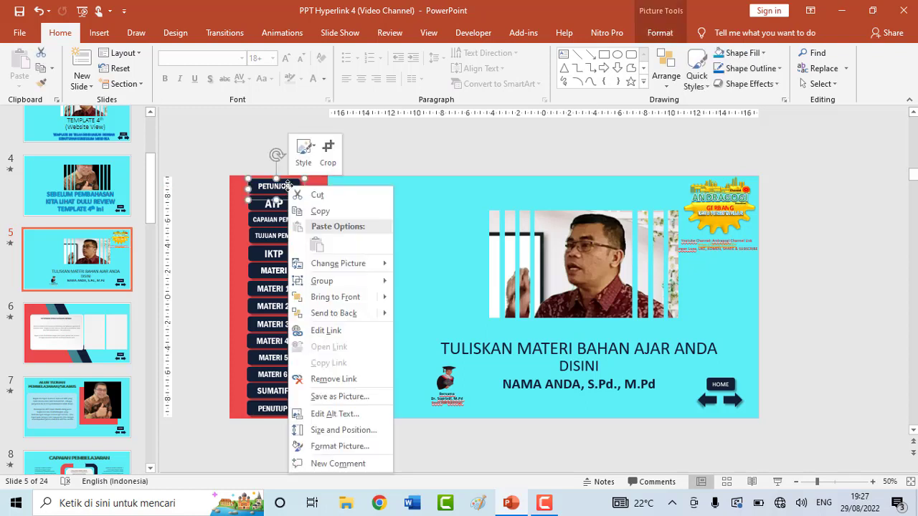
mouse_move(328, 270)
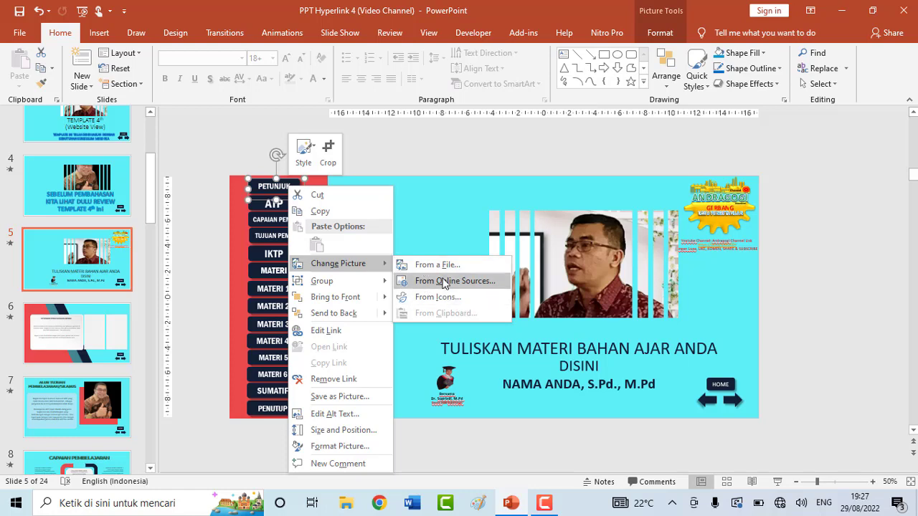
left_click(433, 266)
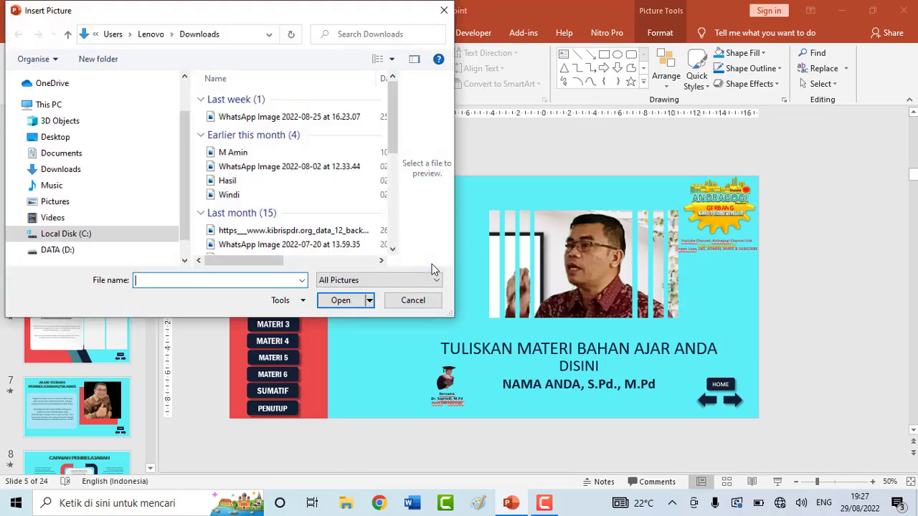
left_click(52, 186)
left_click(55, 203)
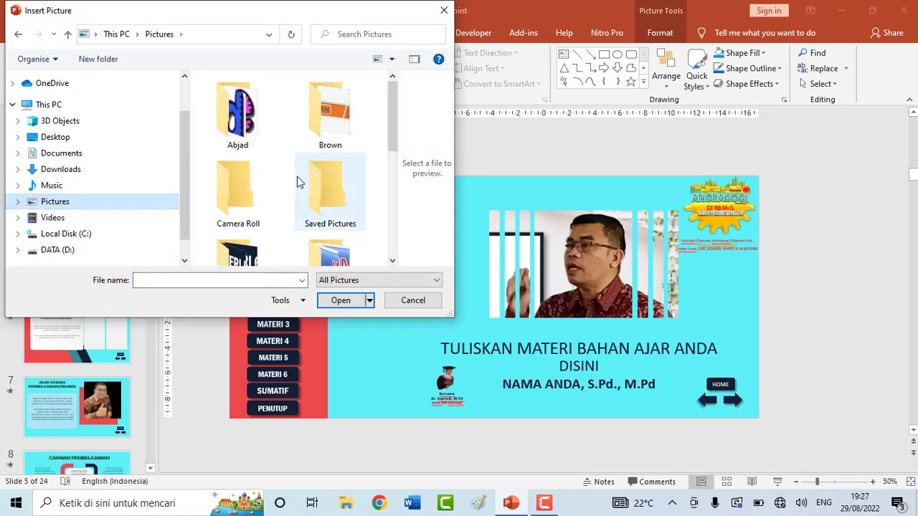
scroll(302, 180, "down", 3)
scroll(331, 208, "down", 3)
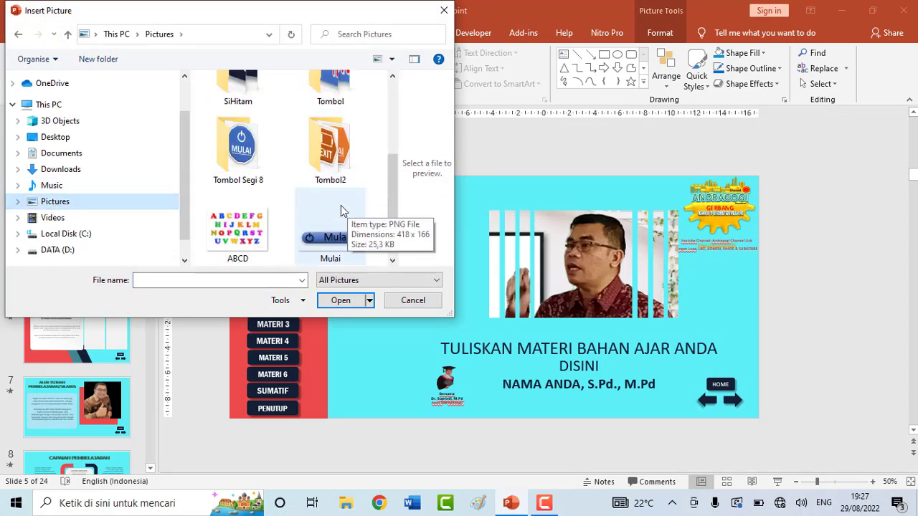
scroll(341, 205, "up", 2)
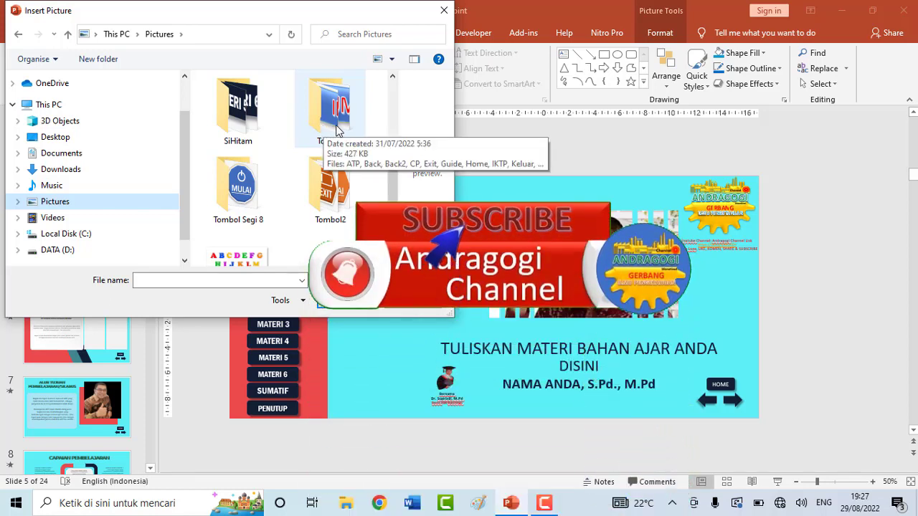
left_click(399, 305)
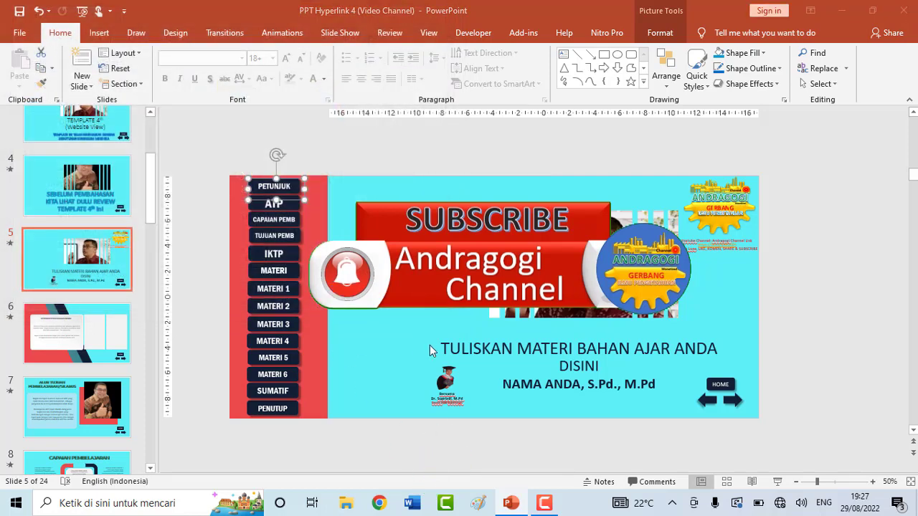
left_click(406, 304)
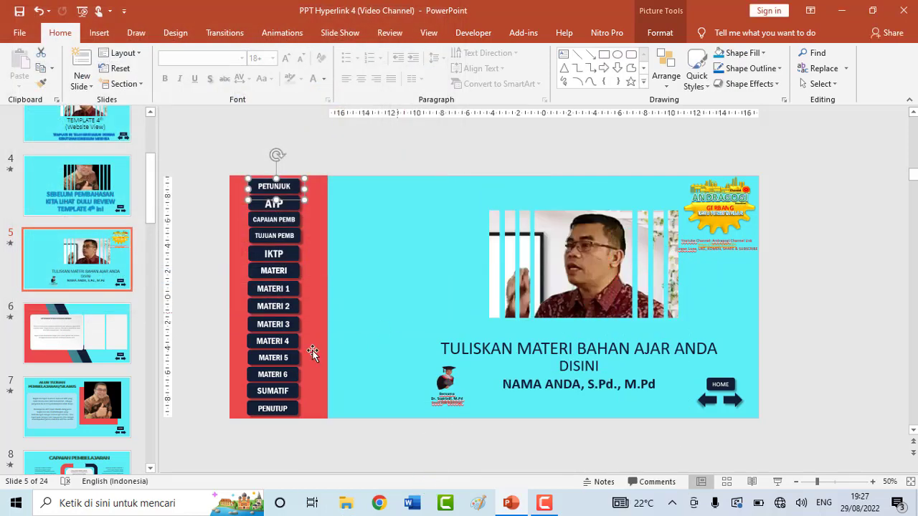
- In the Tombolku deck, browse the button sets on slides 2, 3, 4 and 7
left_click(351, 157)
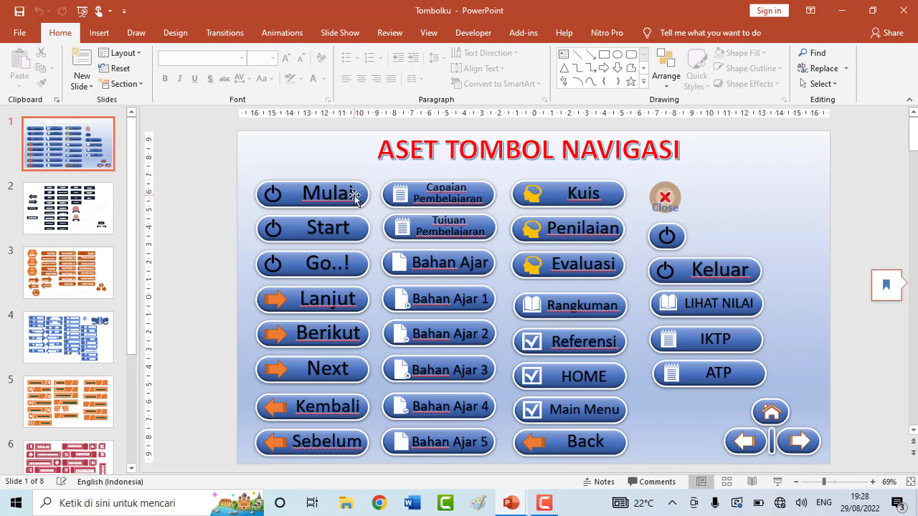
left_click(72, 219)
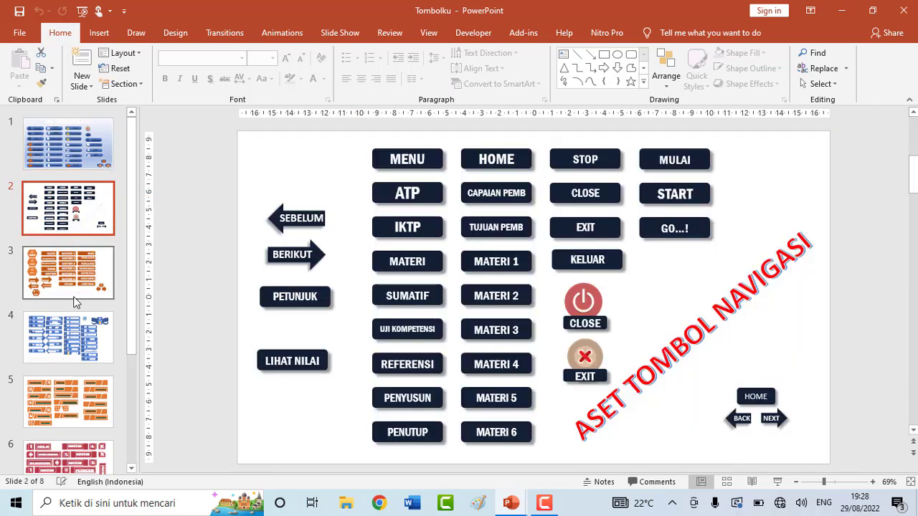
left_click(74, 300)
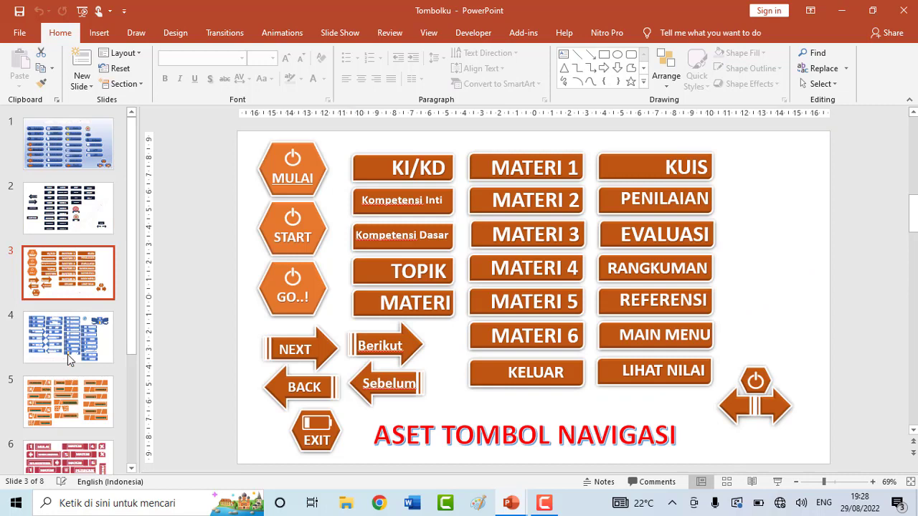
left_click(69, 358)
left_click_drag(131, 287, 131, 414)
left_click(68, 364)
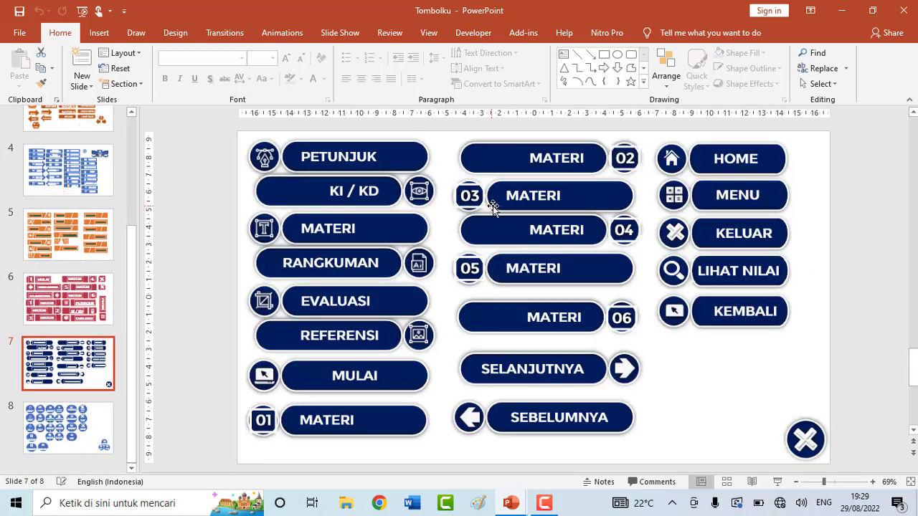
- Export the navy PETUNJUK button with Save as Picture to Pictures as 'Petunjuk'
left_click(414, 153)
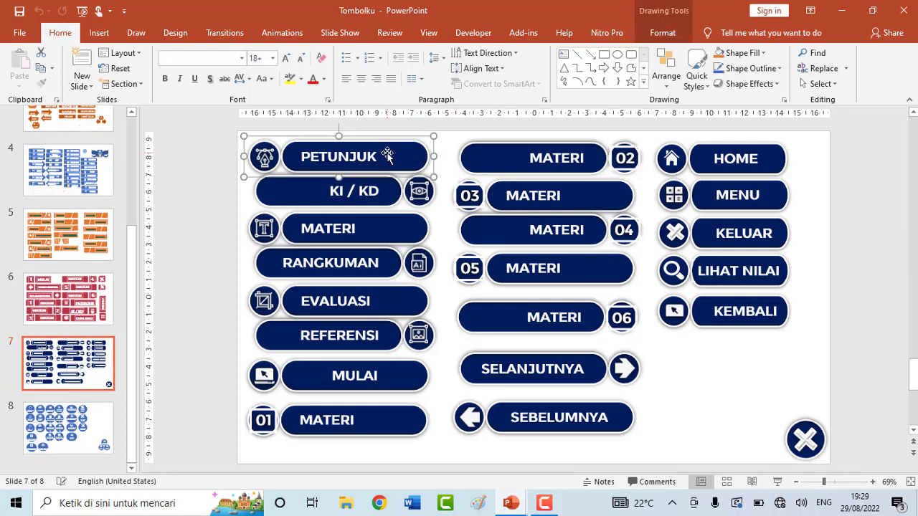
right_click(387, 154)
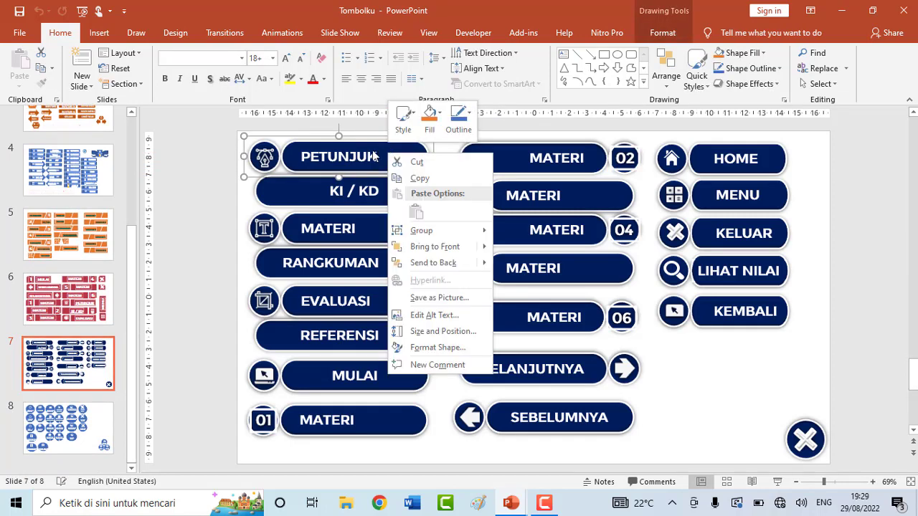
left_click(360, 148)
right_click(359, 144)
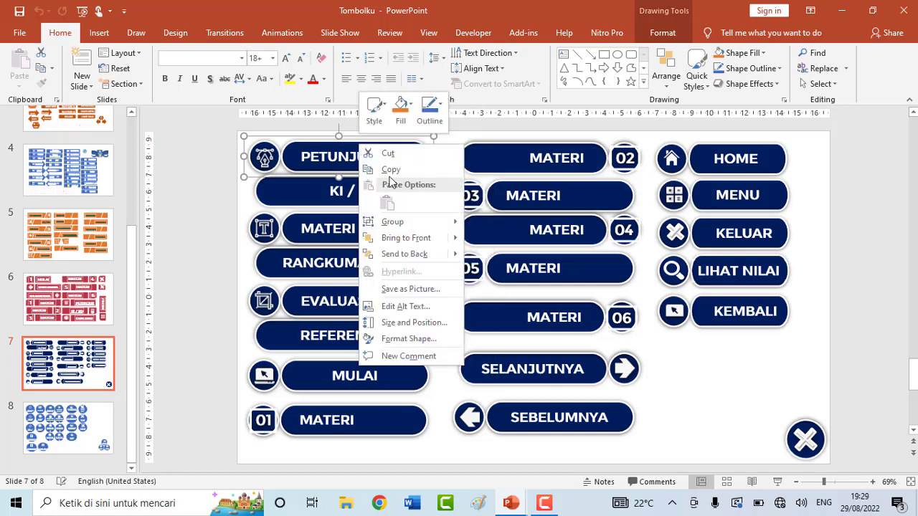
left_click(410, 290)
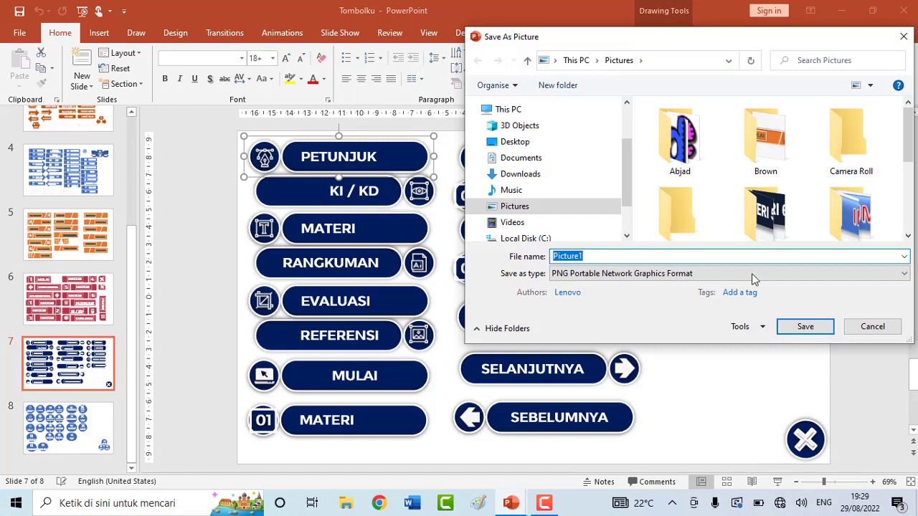
left_click_drag(908, 148, 910, 215)
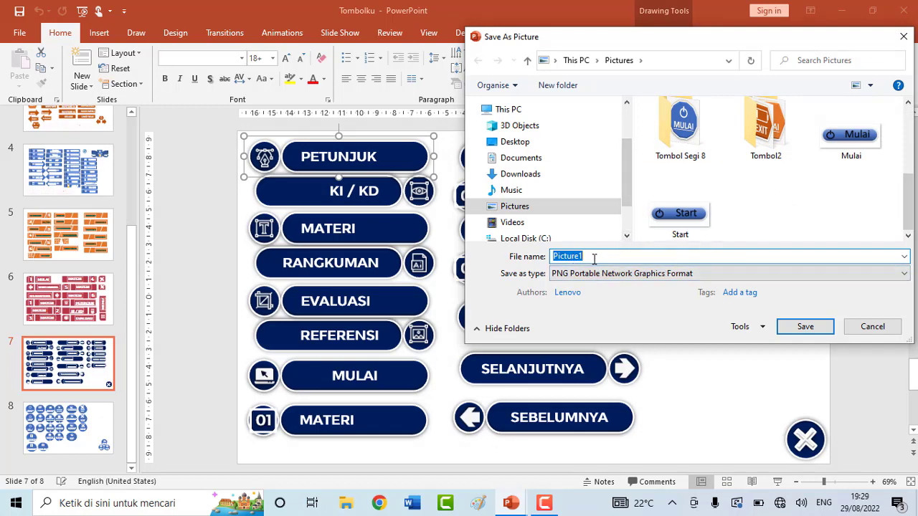
type("Pe")
type("tunjuk")
left_click(805, 327)
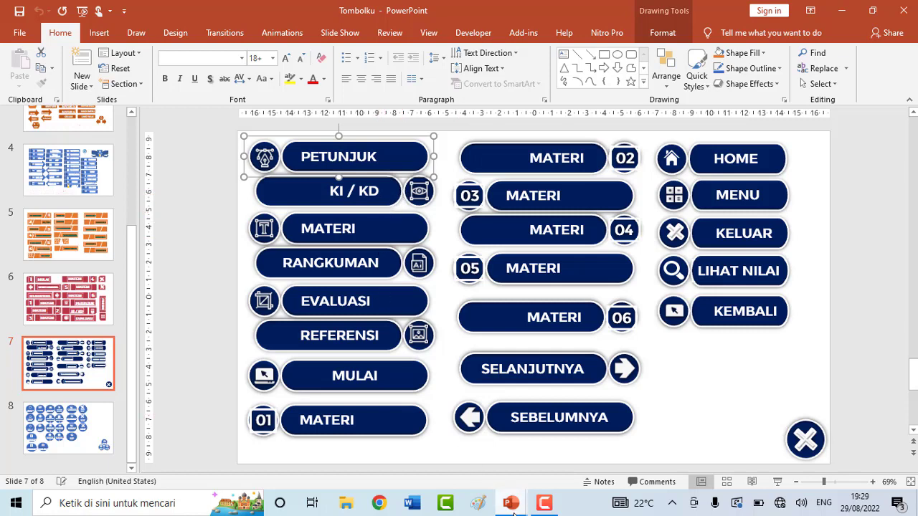
- In PPT Hyperlink 4, swap slide 5's PETUNJUK image for the saved Petunjuk picture
mouse_move(512, 505)
left_click(433, 466)
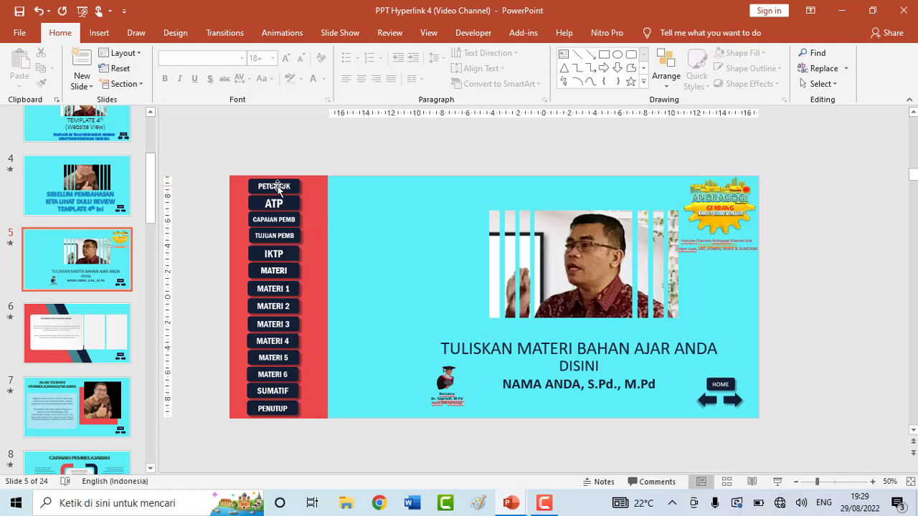
right_click(278, 187)
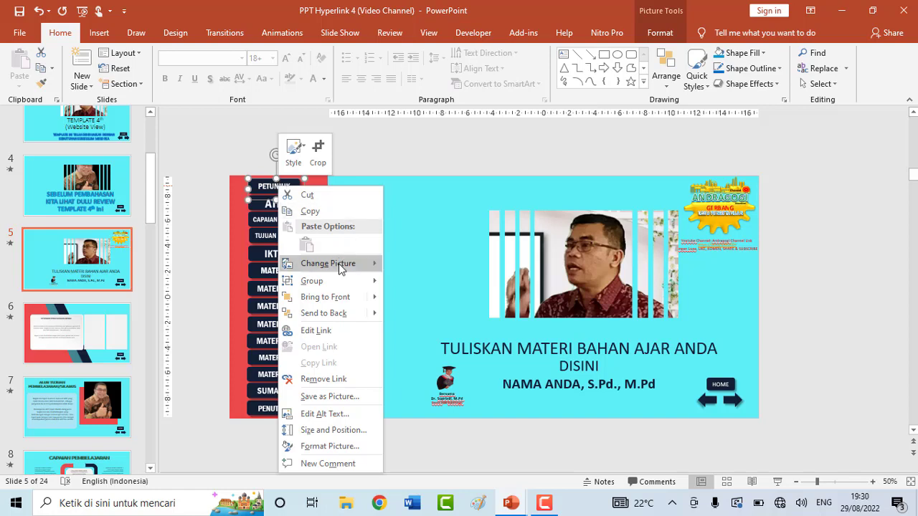
left_click(415, 263)
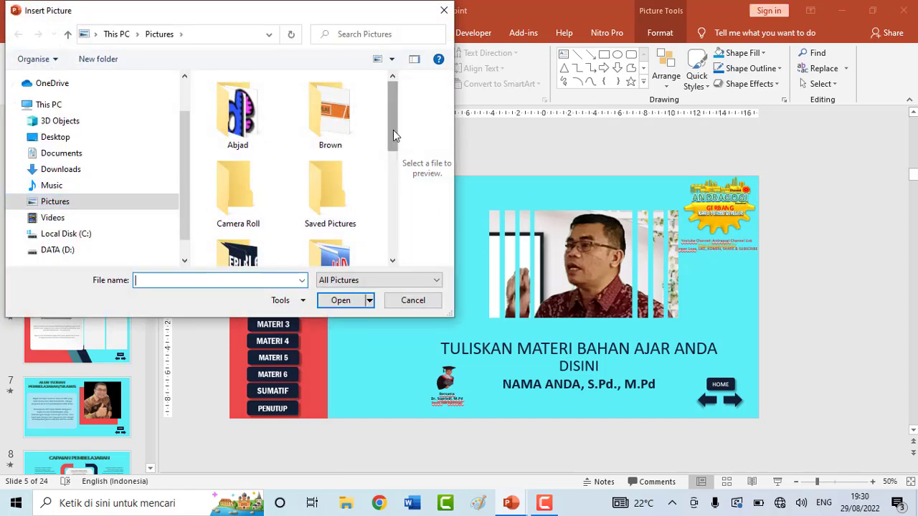
left_click_drag(393, 129, 387, 240)
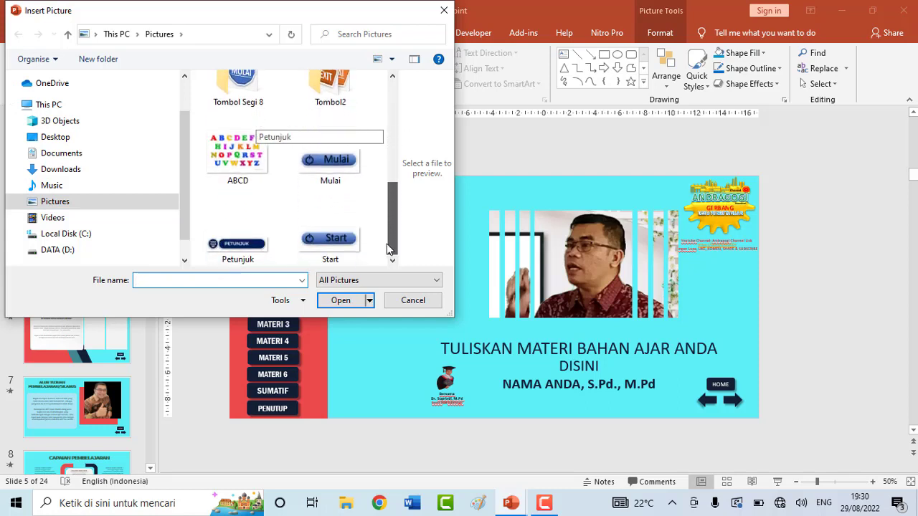
left_click(238, 253)
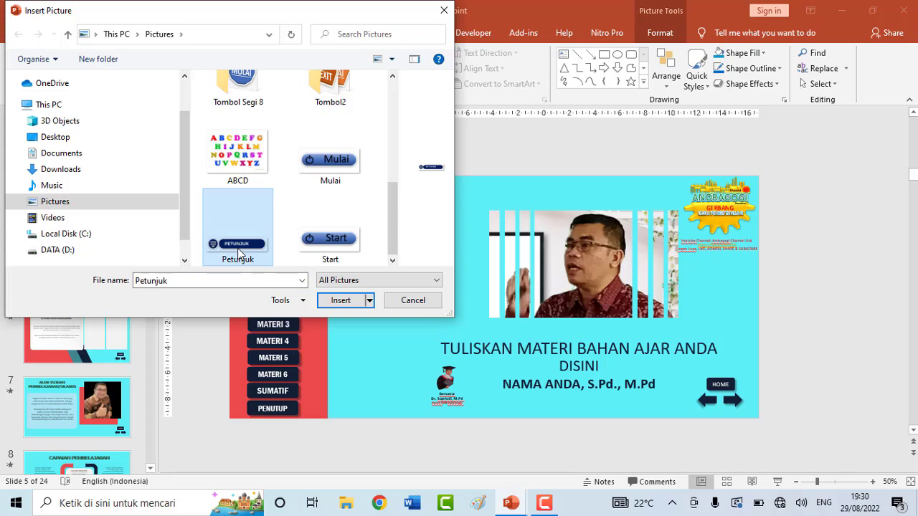
left_click(330, 302)
left_click(325, 162)
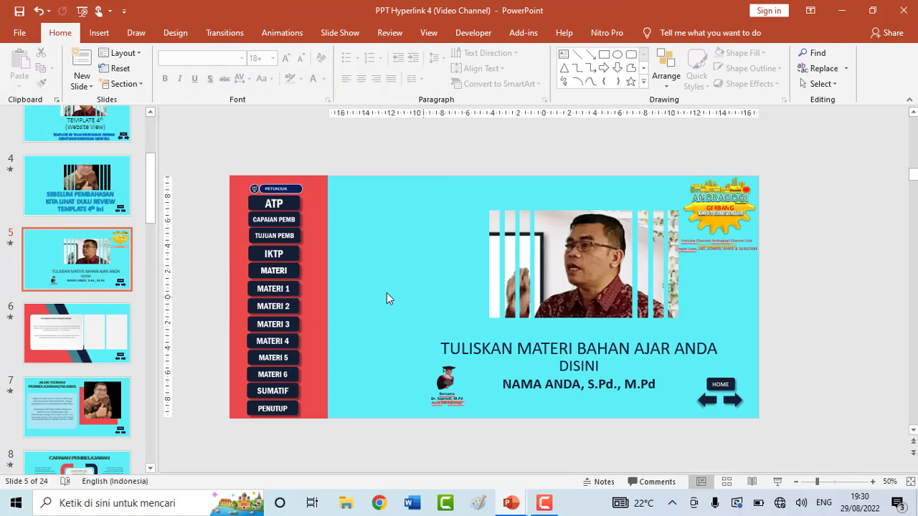
key("shift+F5")
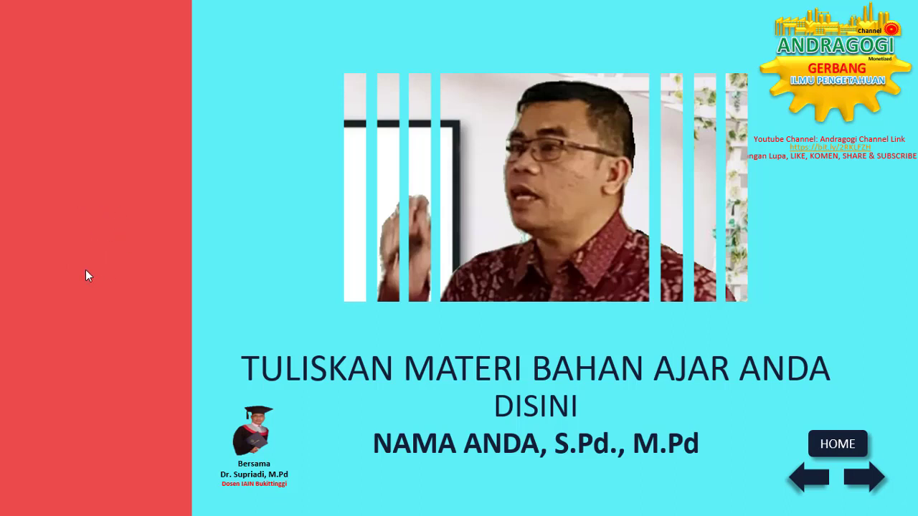
key("Escape")
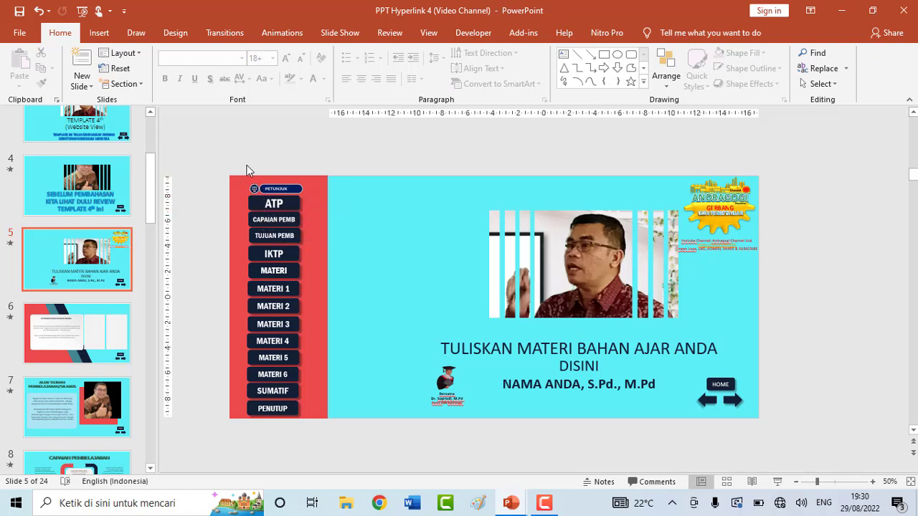
- Box-select the left menu buttons, group them with Ctrl+G, and check the group
left_click_drag(242, 165, 253, 261)
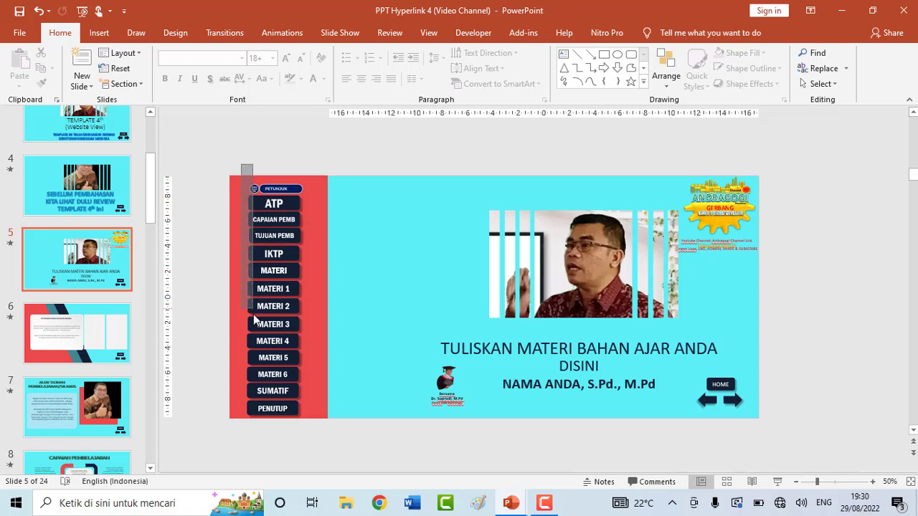
mouse_move(253, 314)
left_mouse_down()
mouse_move(244, 167)
mouse_move(244, 207)
left_mouse_up()
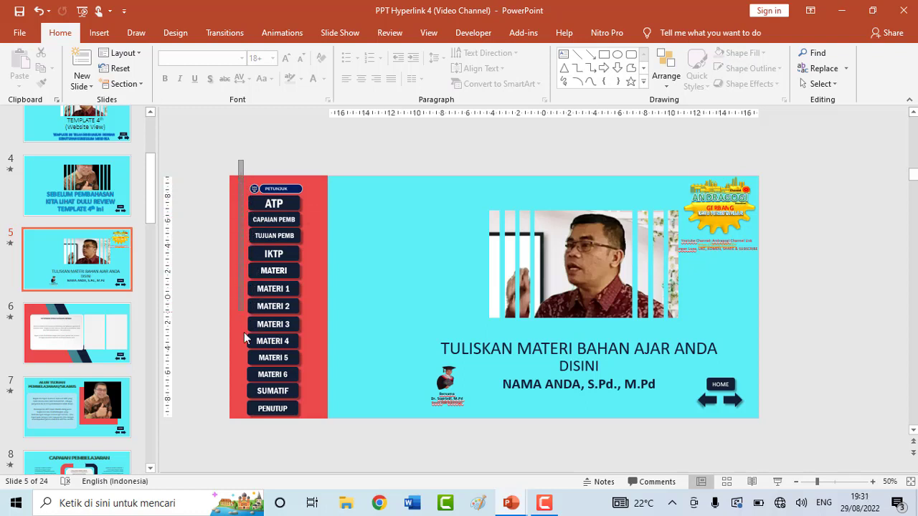
mouse_move(244, 239)
left_mouse_down()
mouse_move(297, 425)
mouse_move(310, 429)
left_mouse_up()
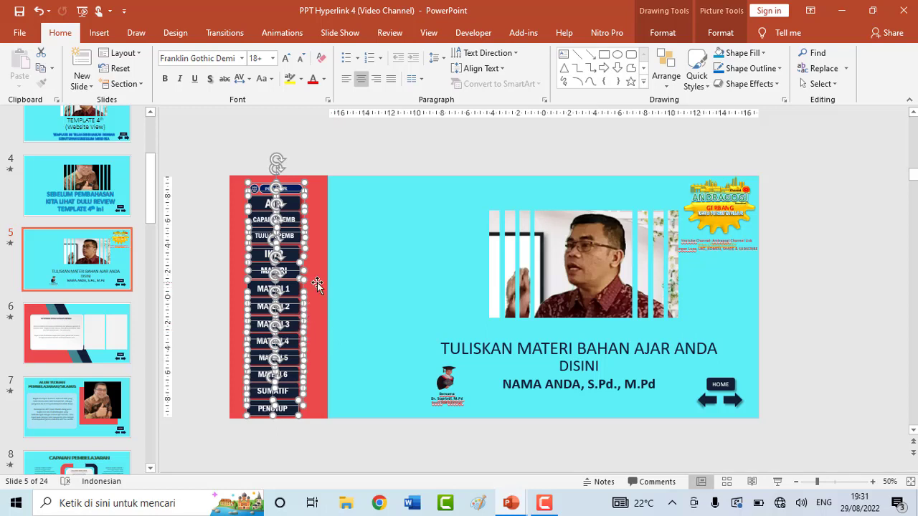
key("ctrl+g")
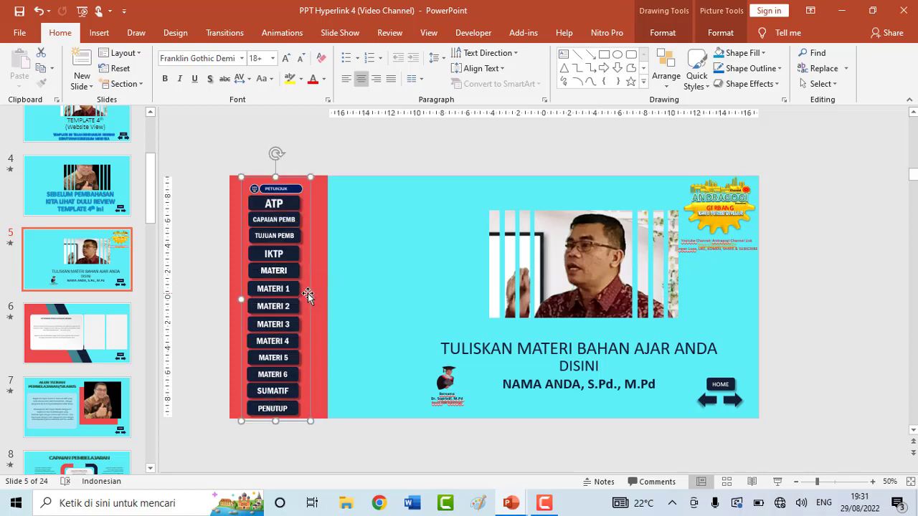
left_click(323, 146)
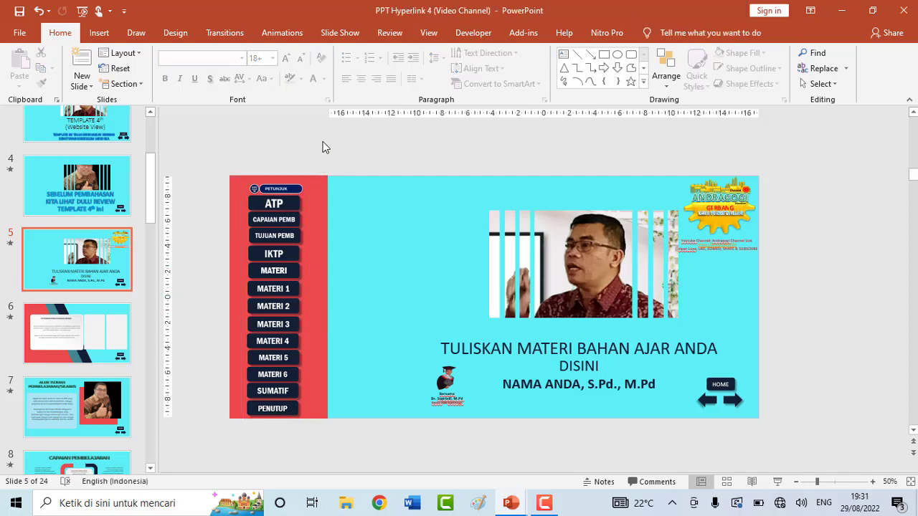
left_click(294, 256)
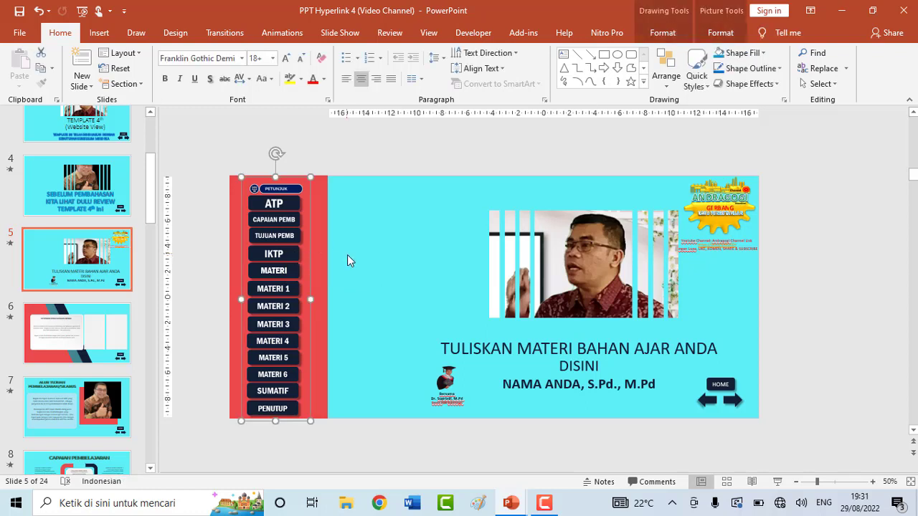
left_click(327, 141)
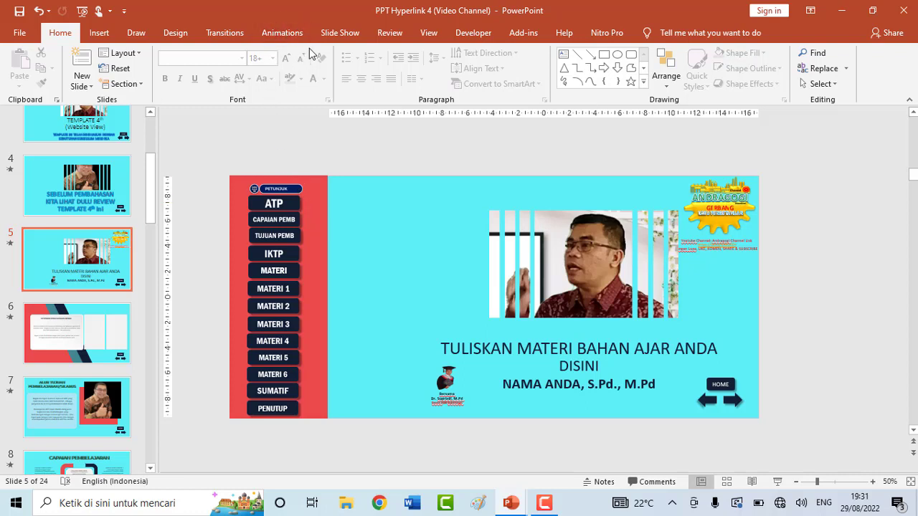
- Apply the Lines motion path from the animation gallery to the grouped menu column
left_click(270, 36)
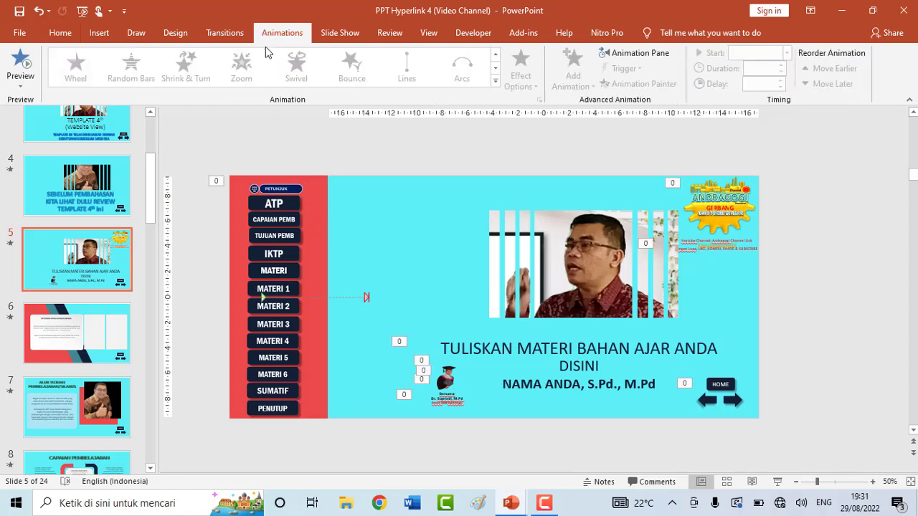
left_click(305, 183)
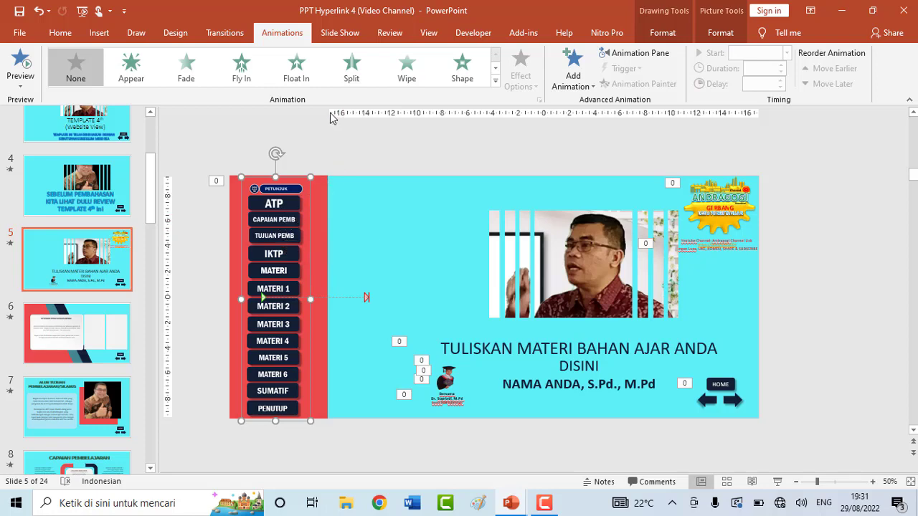
left_click(495, 80)
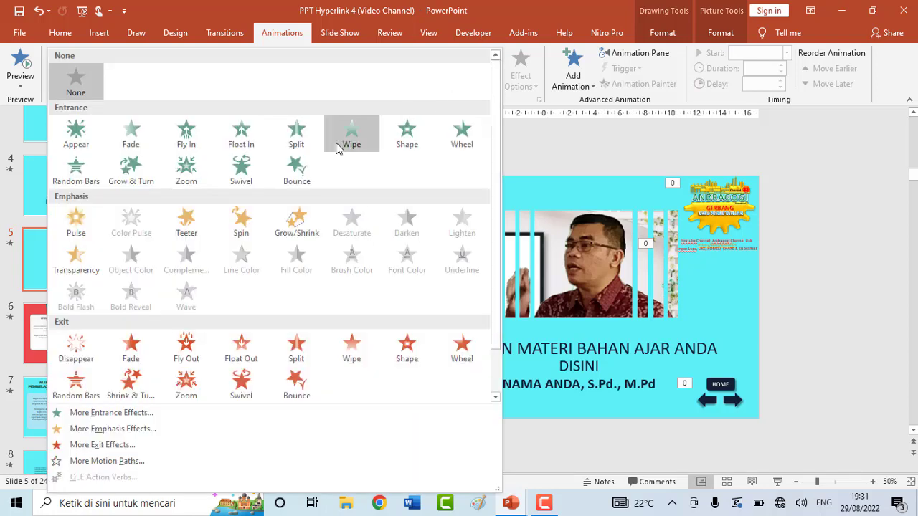
scroll(241, 199, "down", 1)
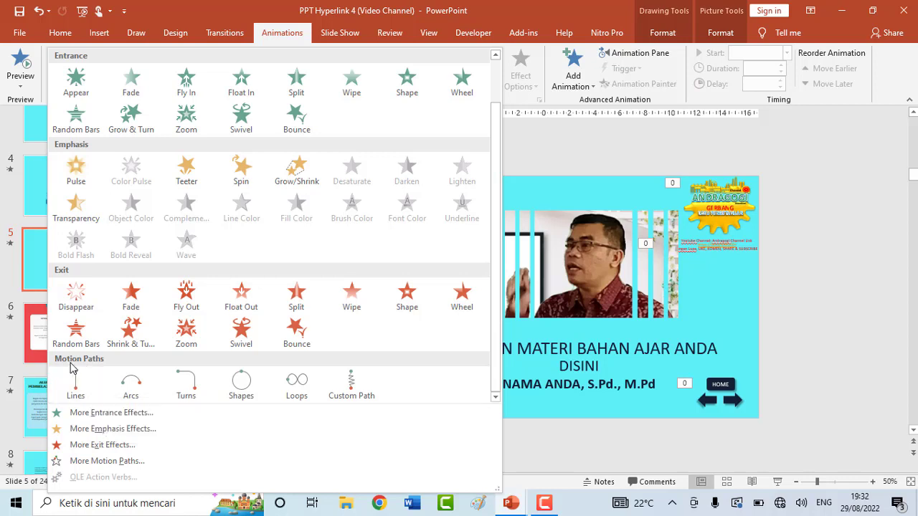
left_click(84, 399)
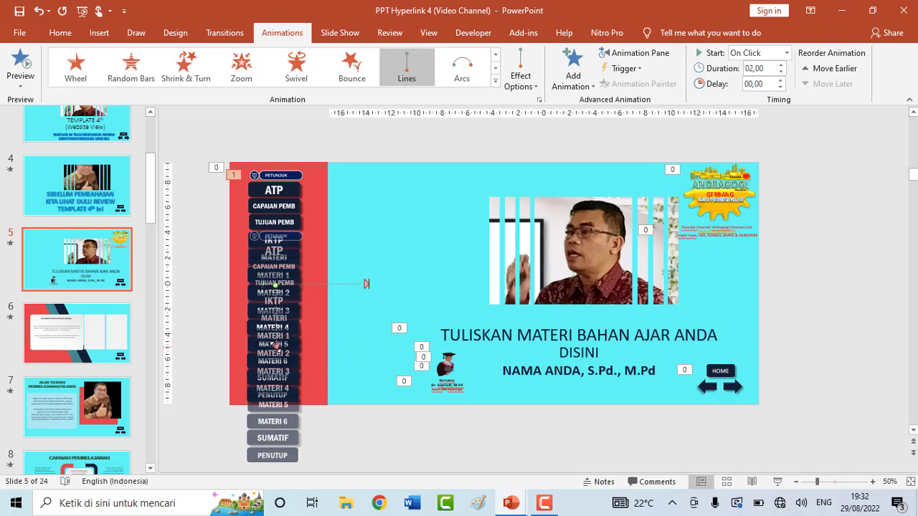
- Drag the Lines motion path's end point just right of the red panel, then reselect the menu group
left_click_drag(272, 344, 309, 309)
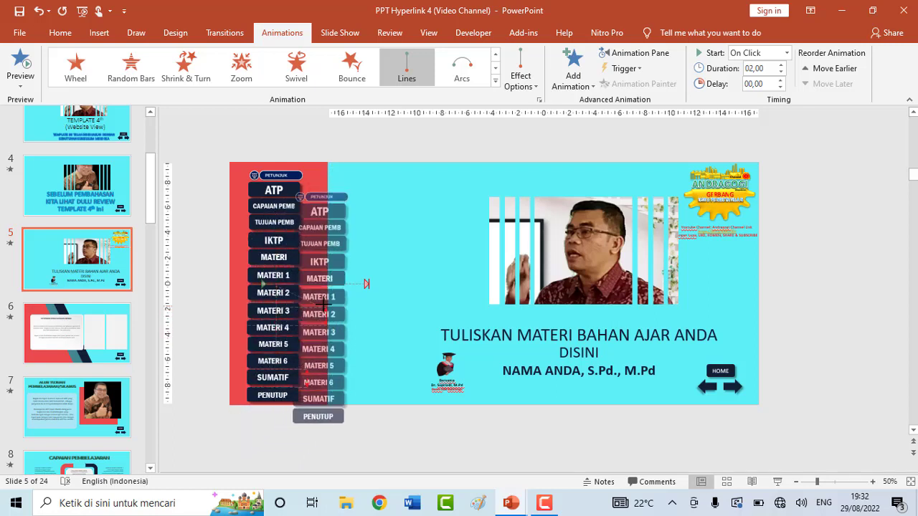
mouse_move(309, 308)
left_mouse_down()
mouse_move(352, 293)
mouse_move(331, 287)
mouse_move(365, 286)
left_mouse_up()
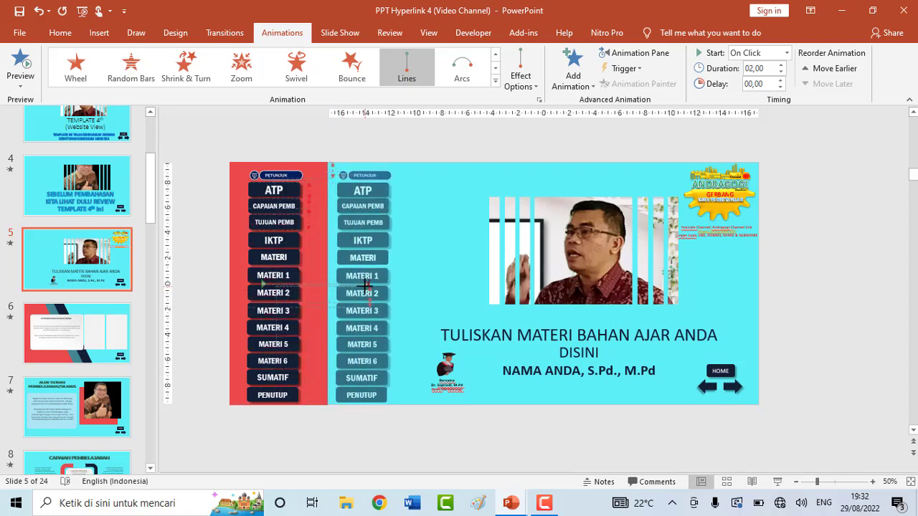
left_click_drag(365, 286, 365, 285)
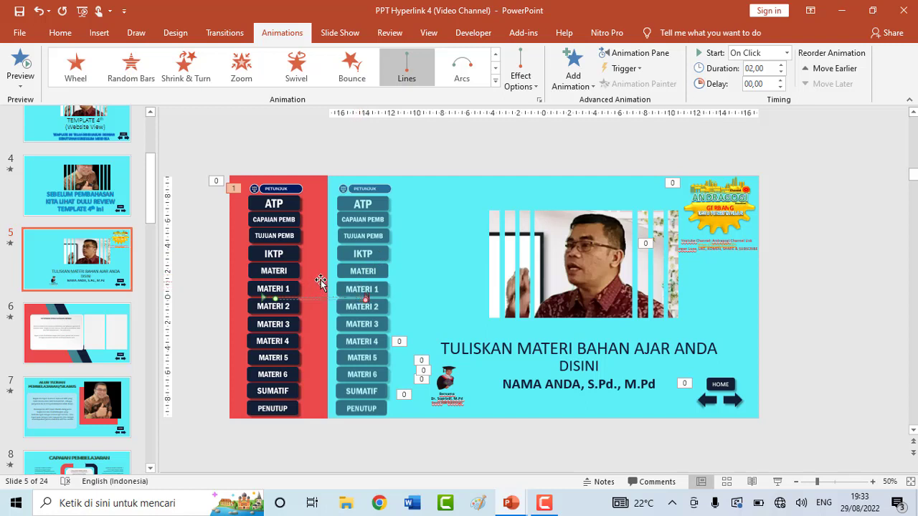
left_click(418, 279)
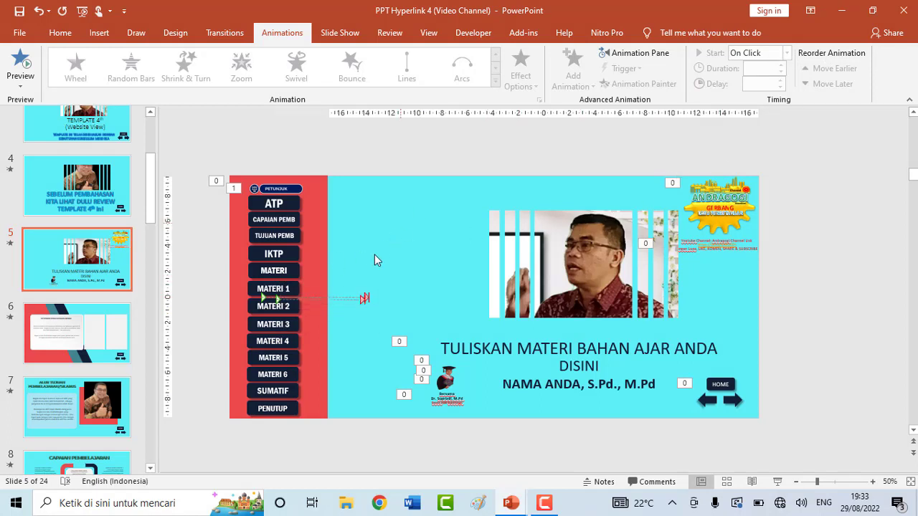
left_click(291, 319)
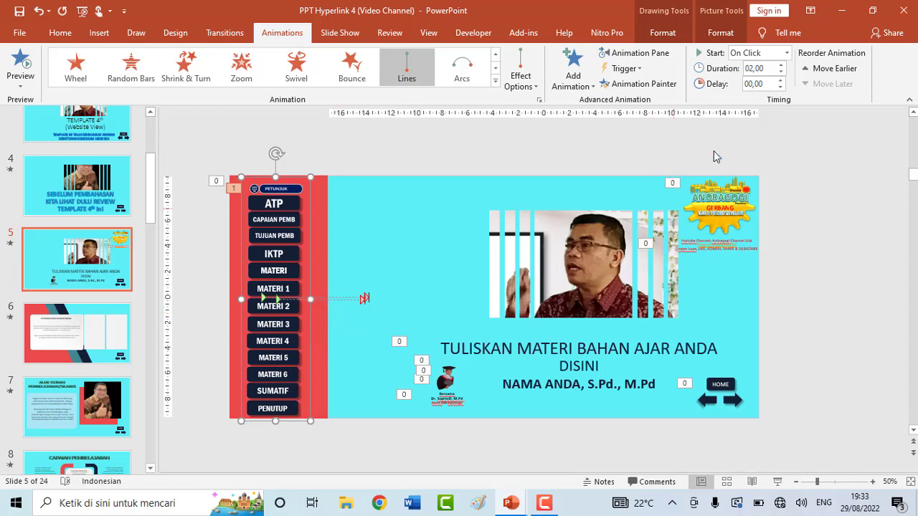
- Change the menu column motion path's Start setting from On Click to With Previous
left_click(786, 55)
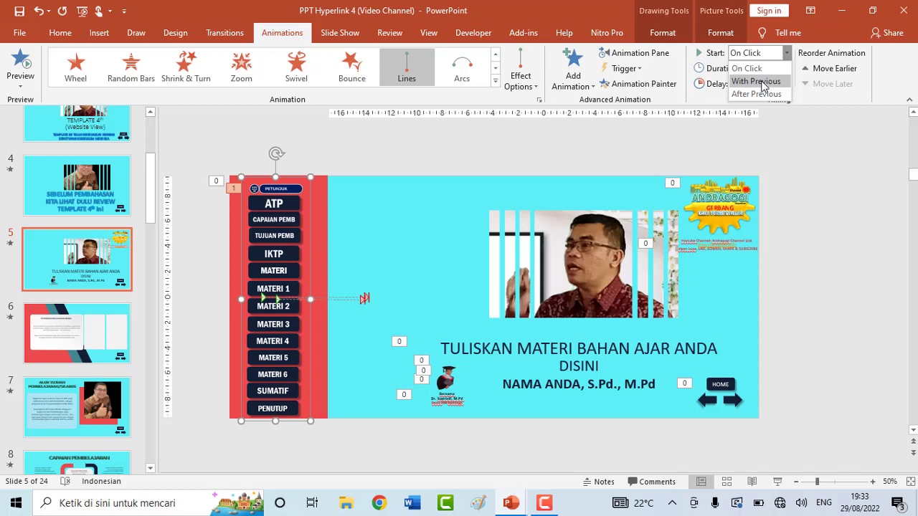
left_click(763, 83)
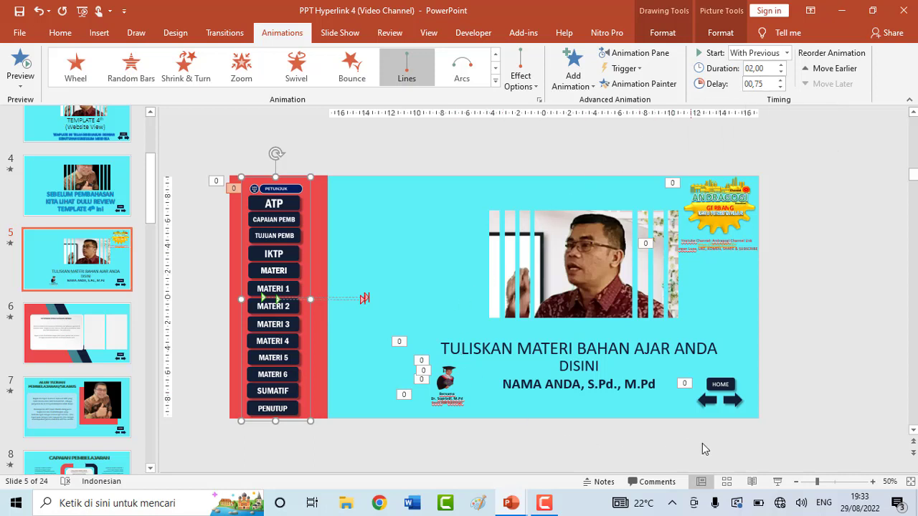
left_click(780, 485)
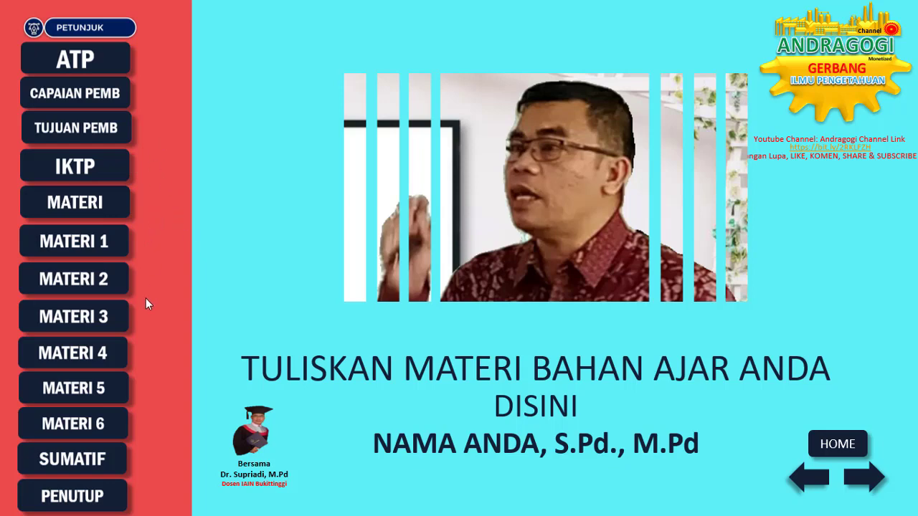
key("Escape")
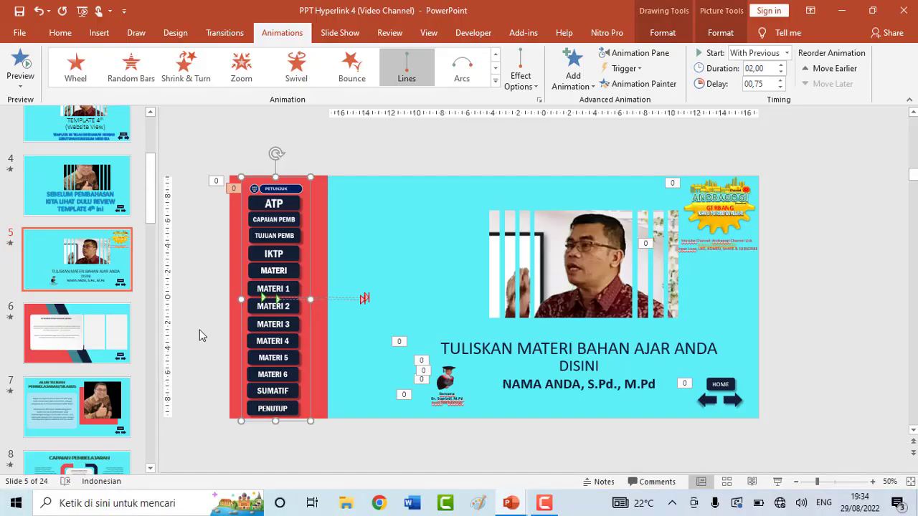
- Look over slides 6 and 7, highlighting their body text, then open slide 8, CAPAIAN PEMBELAJARAN
left_click(48, 344)
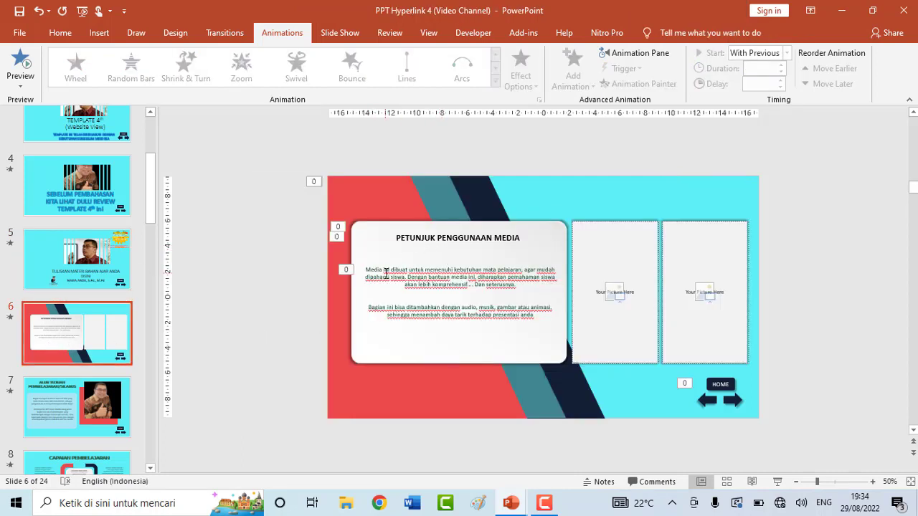
left_click_drag(384, 271, 518, 316)
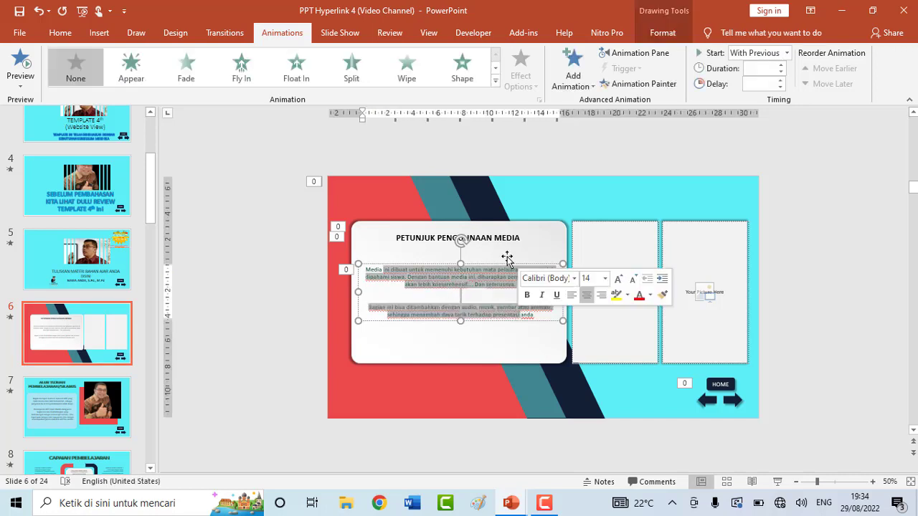
left_click(466, 161)
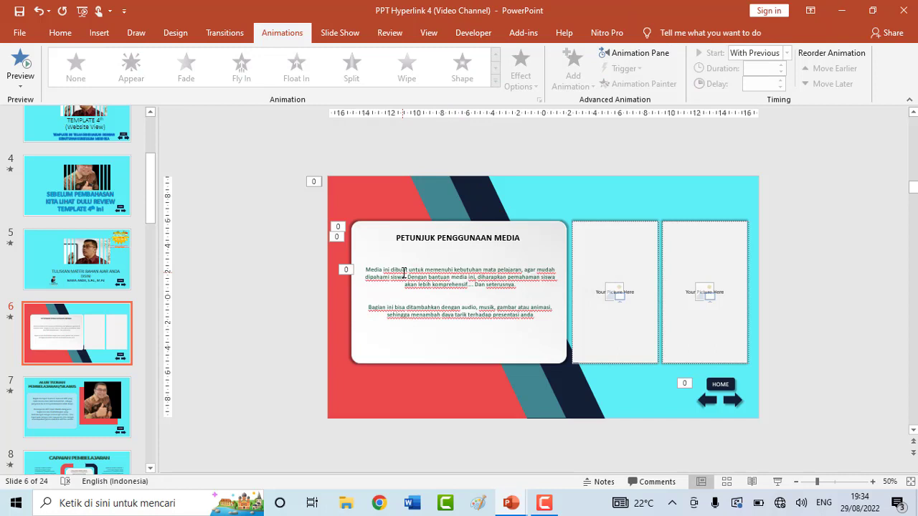
scroll(45, 323, "down", 1)
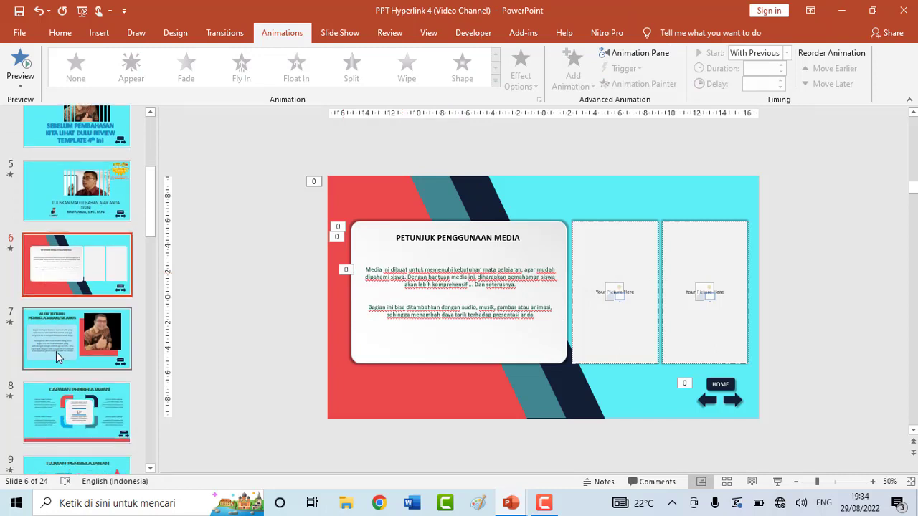
left_click(57, 356)
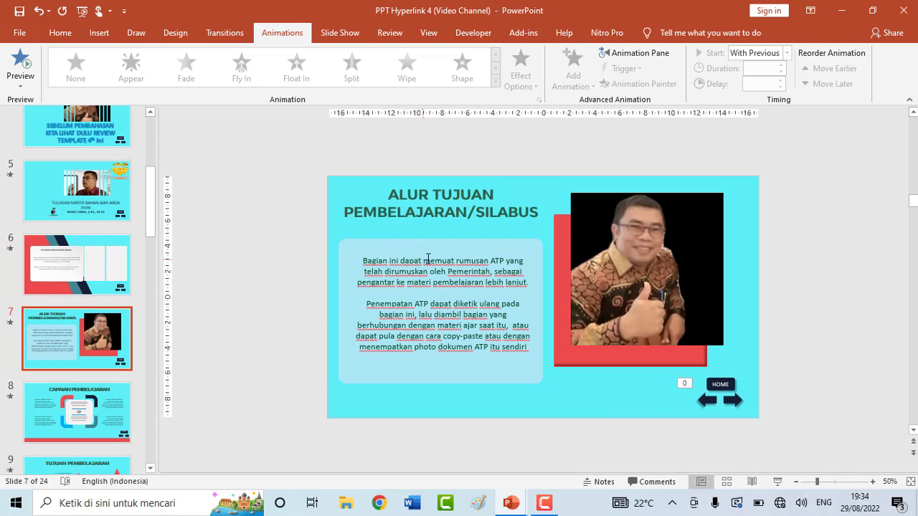
left_click_drag(368, 261, 528, 347)
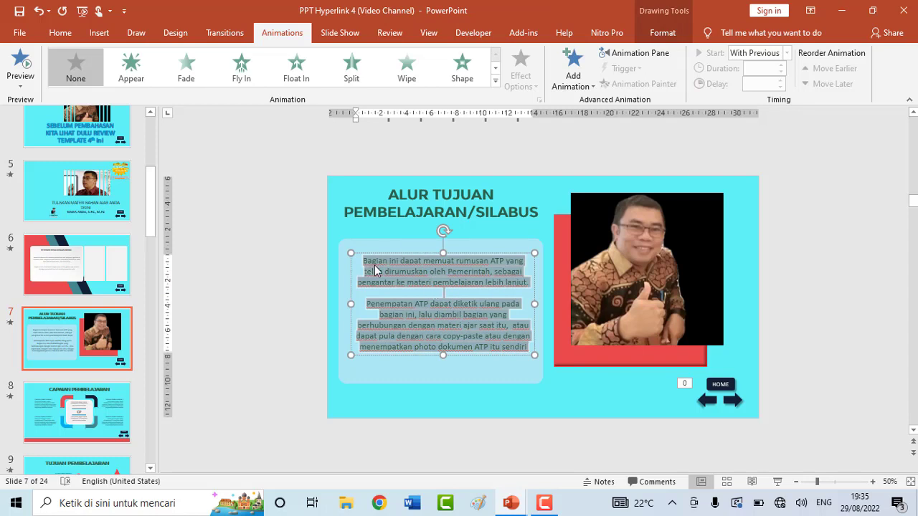
left_click(115, 409)
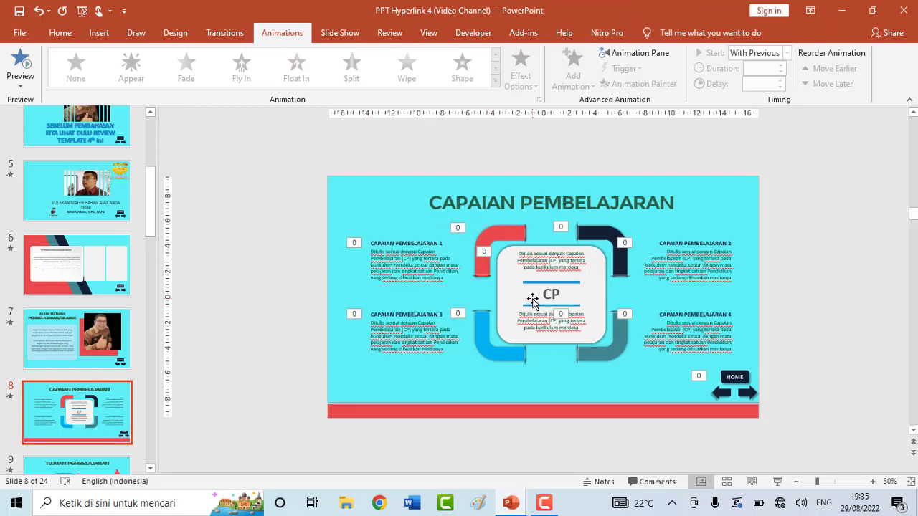
left_click(393, 255)
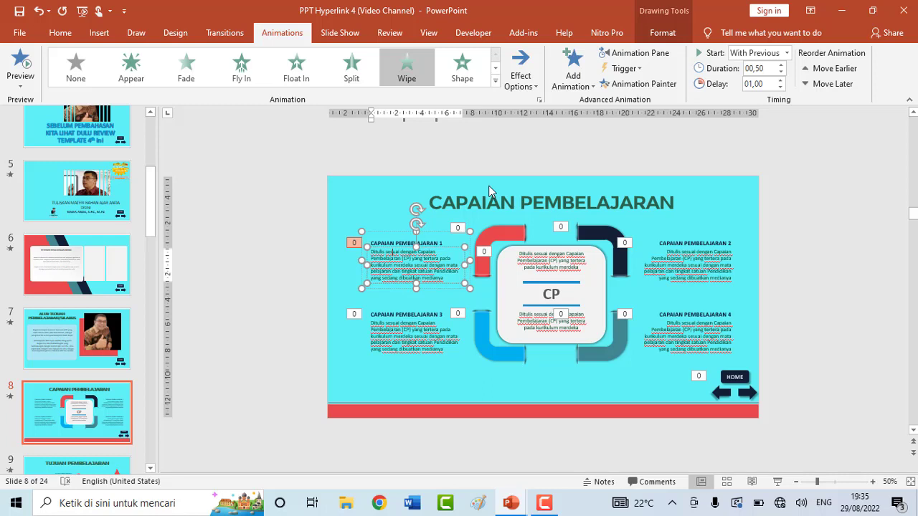
left_click(778, 188)
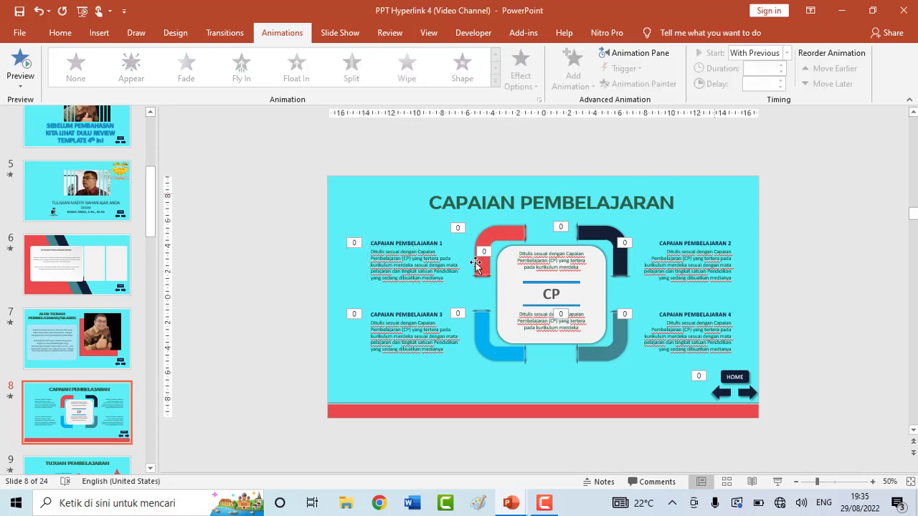
scroll(135, 364, "down", 2)
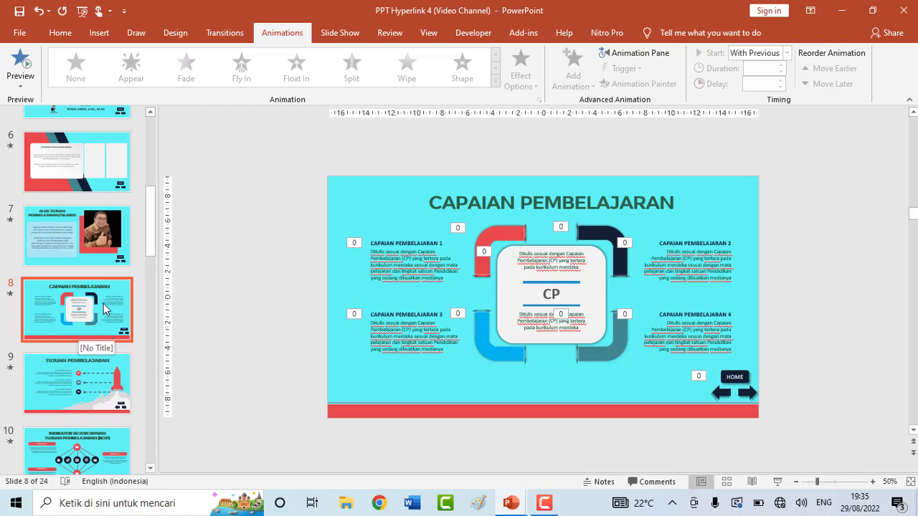
- Copy slide 8 and paste it as slide 9 with Keep Source Formatting, then reselect slide 8
right_click(103, 303)
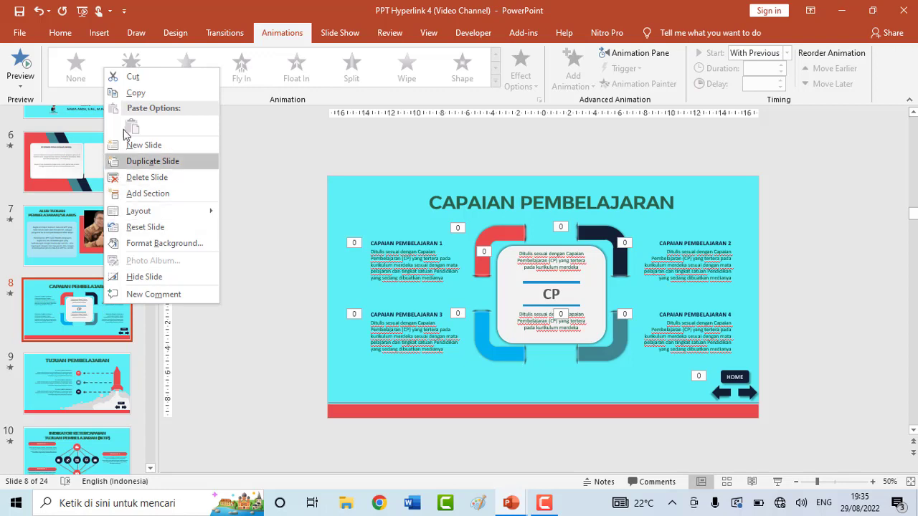
left_click(143, 94)
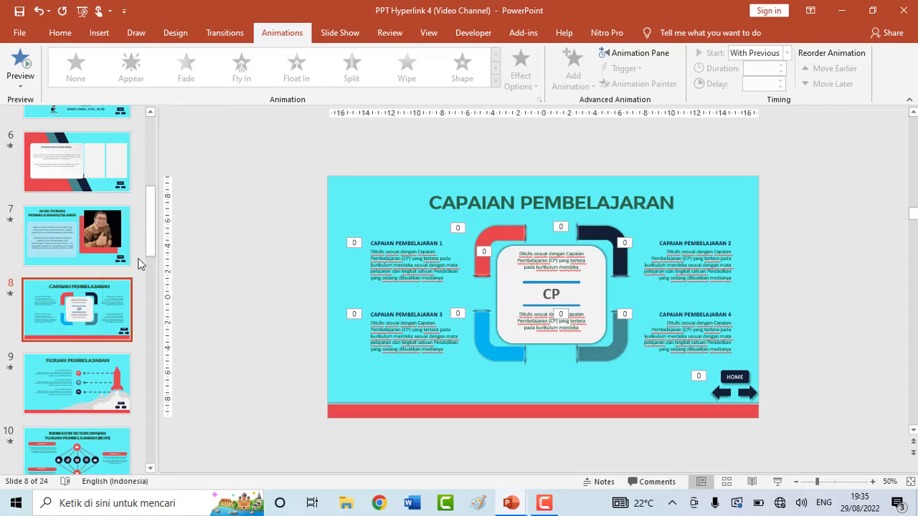
right_click(108, 321)
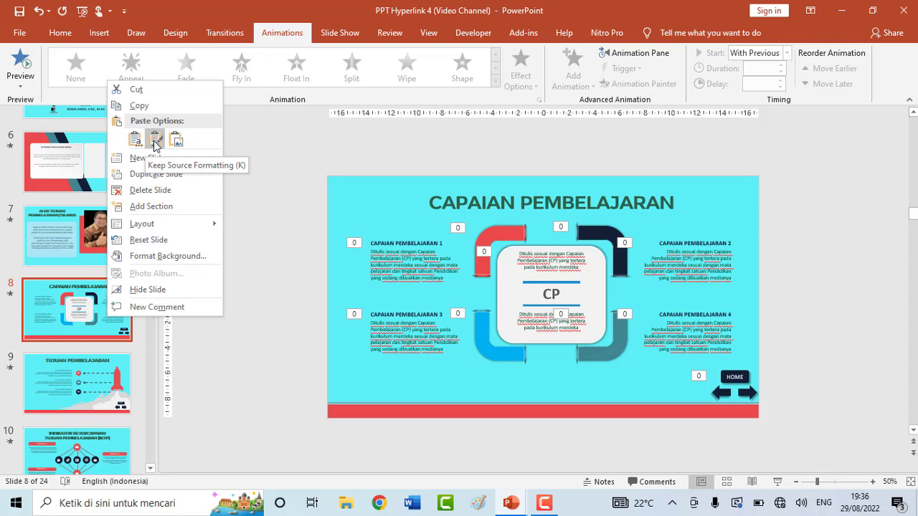
left_click(153, 140)
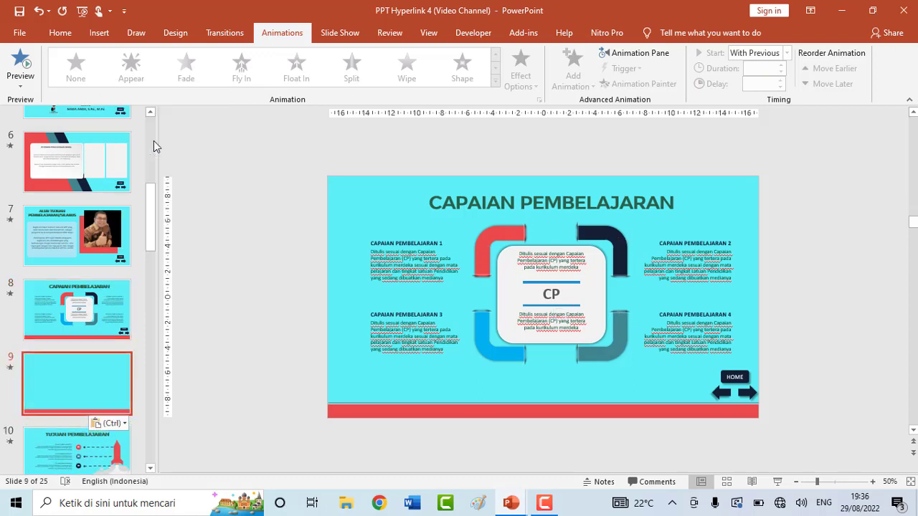
left_click(84, 336)
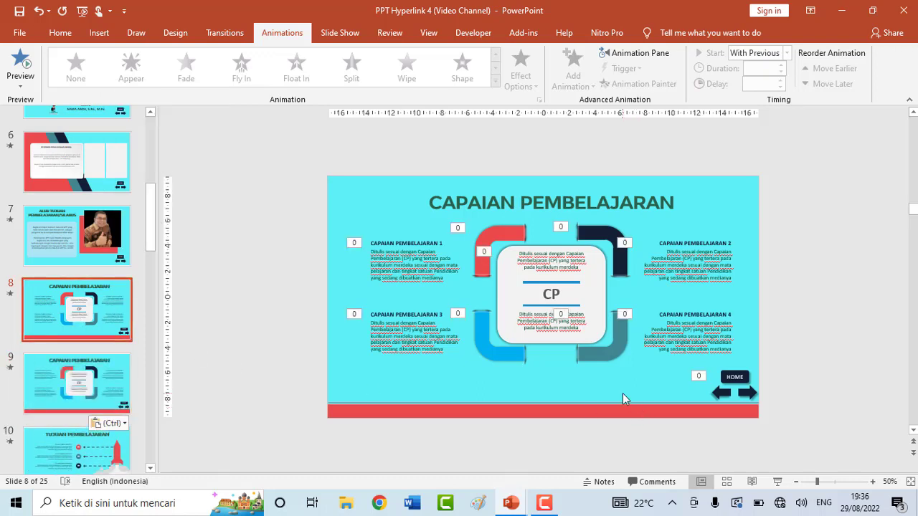
- Run the slide show from slide 8, then from slide 9, exiting each with Esc
left_click(780, 483)
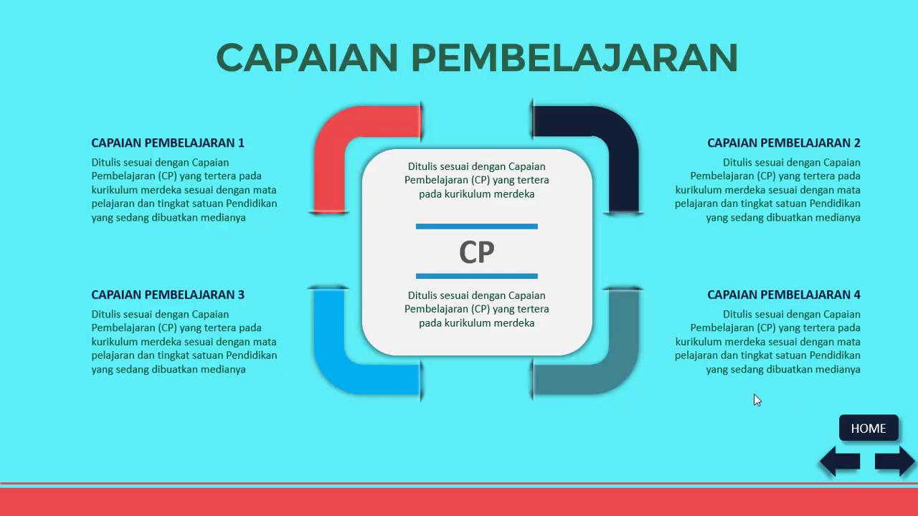
key("Escape")
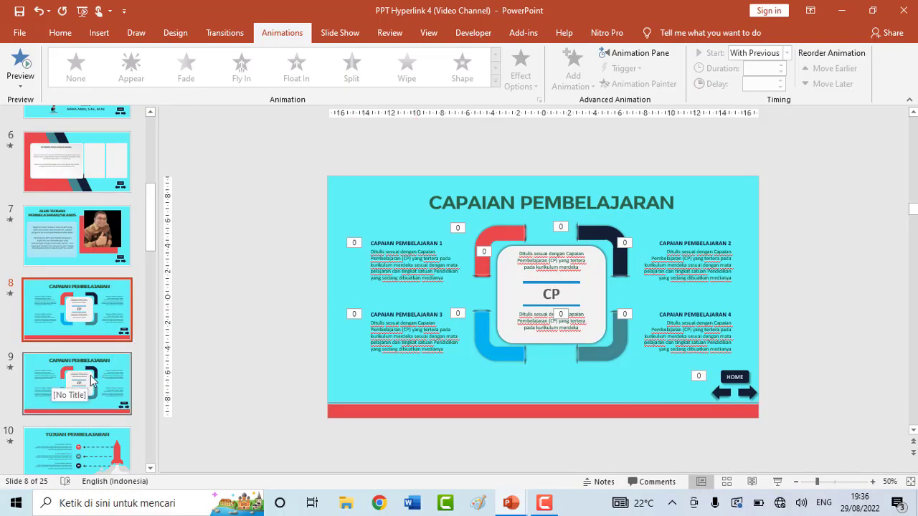
left_click(91, 381)
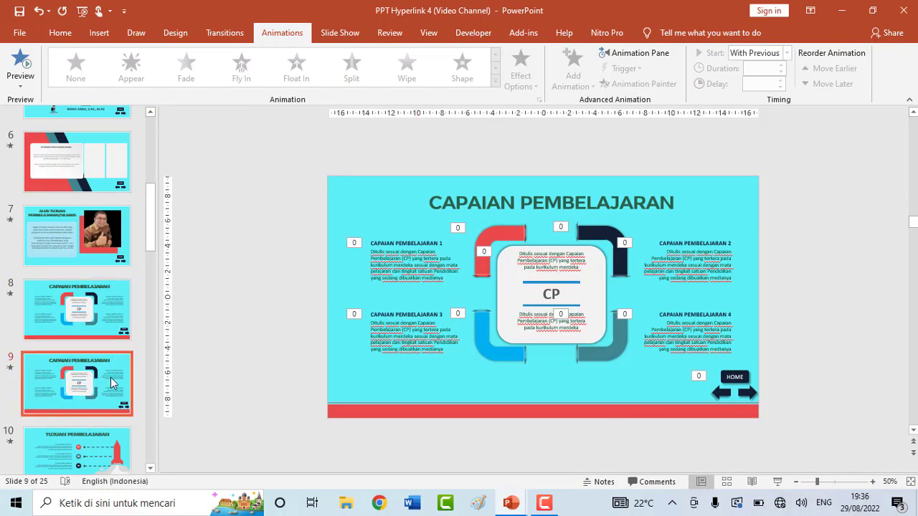
left_click(775, 482)
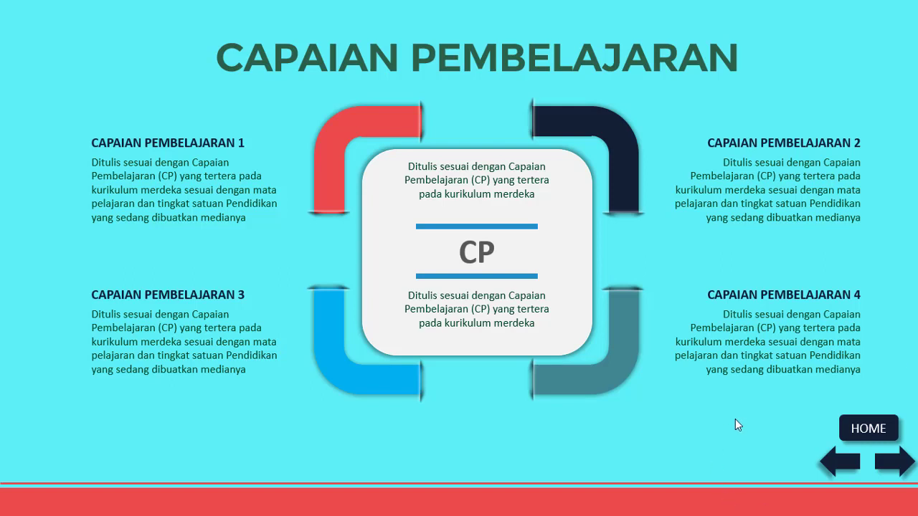
key("Escape")
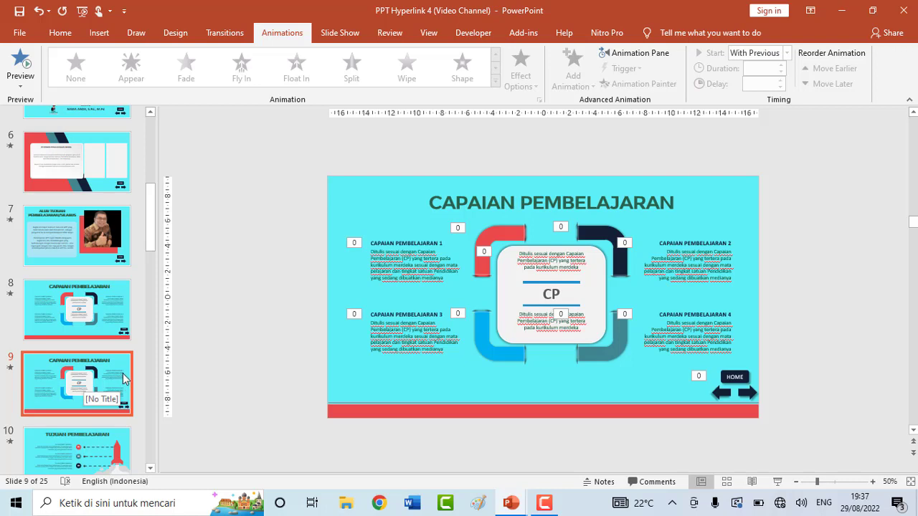
- Step through slides 10 and 11, then scroll the thumbnails back up and open slide 5
key("Down")
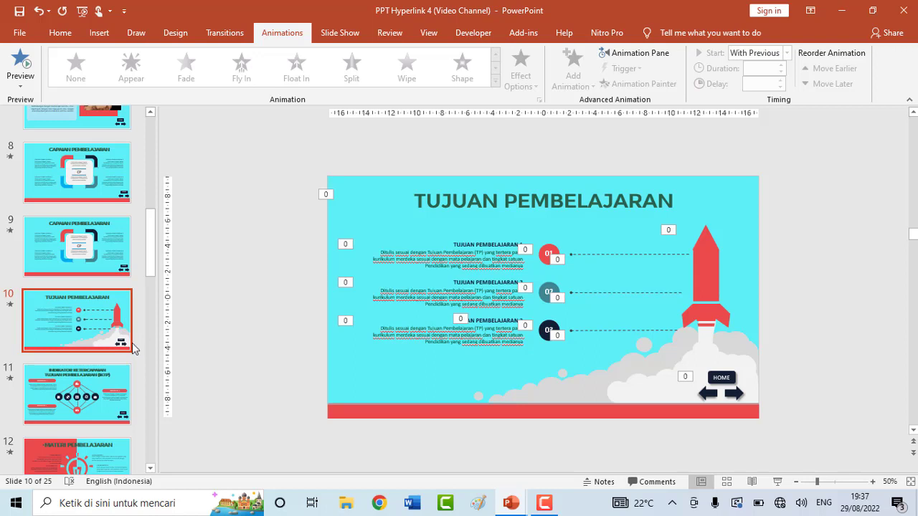
left_click(97, 402)
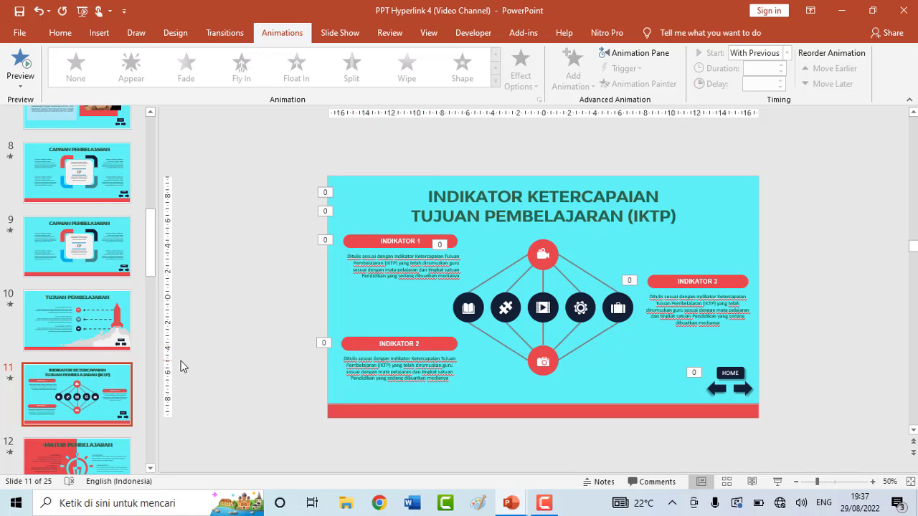
scroll(182, 361, "down", 2)
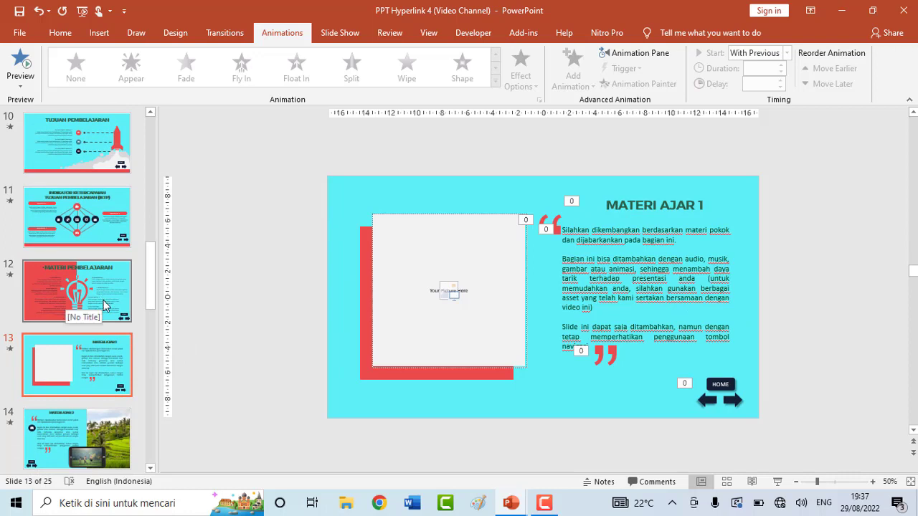
scroll(106, 305, "down", 3)
scroll(104, 308, "down", 2)
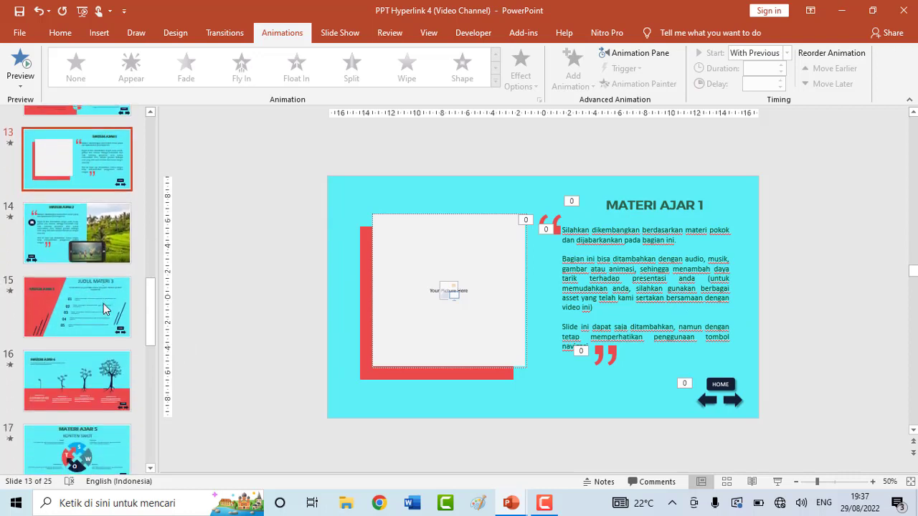
scroll(104, 308, "down", 2)
scroll(104, 308, "down", 1)
scroll(104, 309, "down", 2)
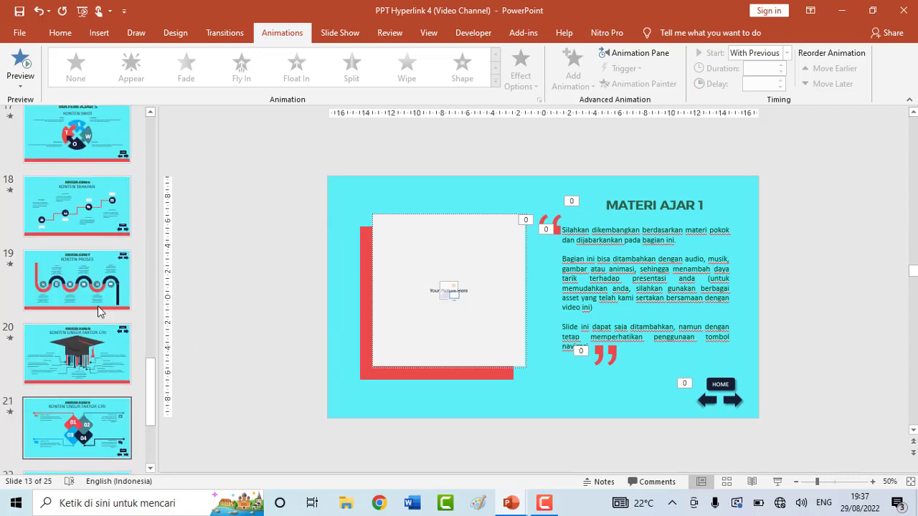
scroll(99, 307, "up", 1)
scroll(99, 306, "up", 4)
scroll(99, 307, "up", 2)
scroll(99, 307, "up", 5)
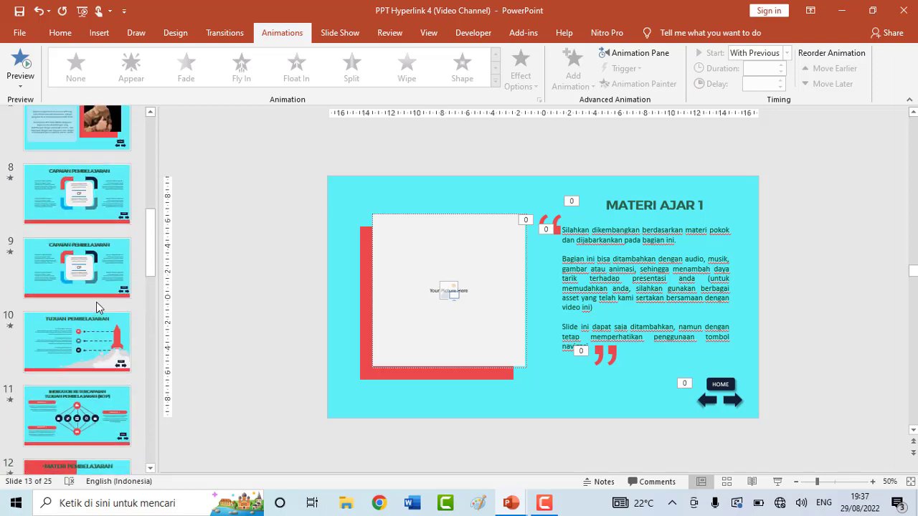
scroll(97, 307, "up", 4)
scroll(95, 306, "up", 3)
scroll(94, 305, "up", 4)
scroll(94, 306, "up", 1)
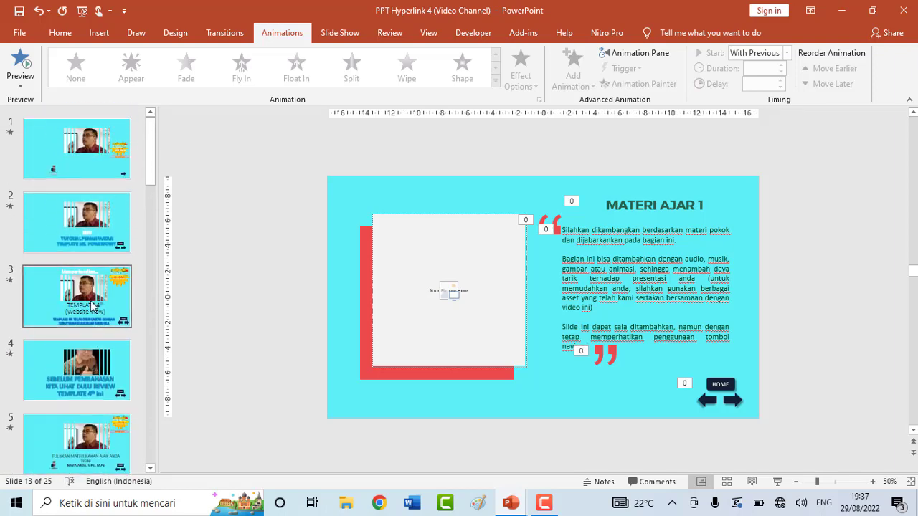
left_click(92, 439)
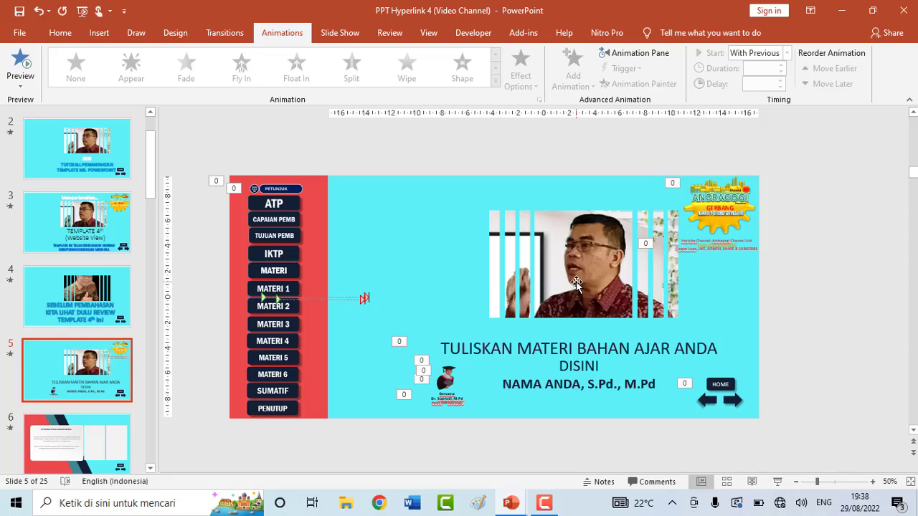
- Select the presenter photo on slide 5 and delete it
left_click(576, 283)
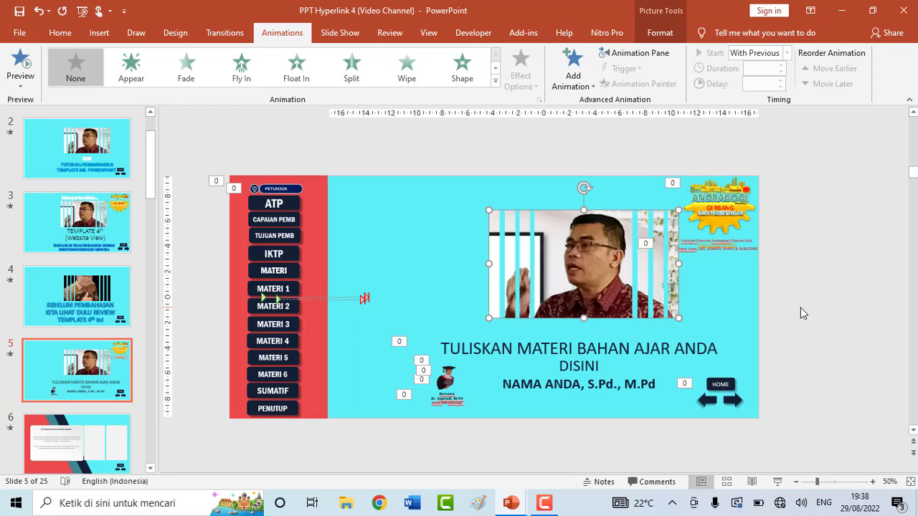
key("Delete")
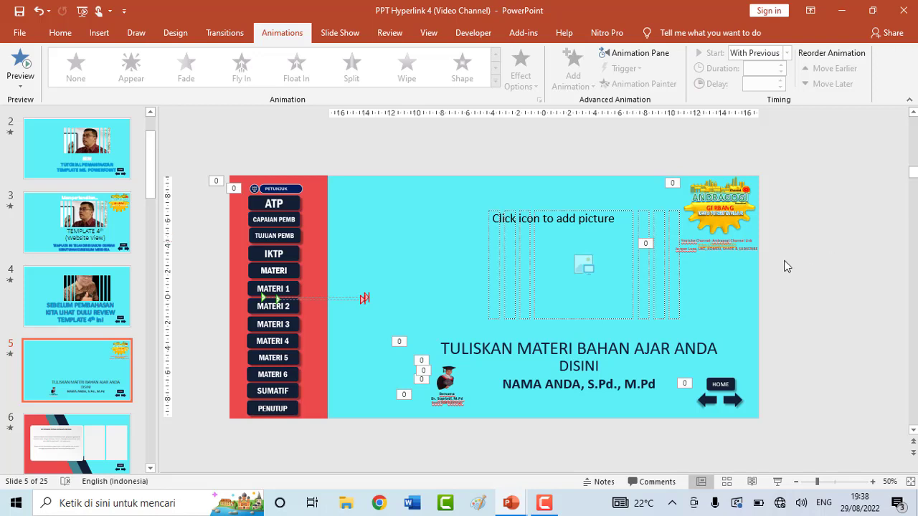
- Insert 'WhatsApp Image 2022-07-17 at 10.29.47' from Downloads into slide 5's picture placeholder
left_click(581, 270)
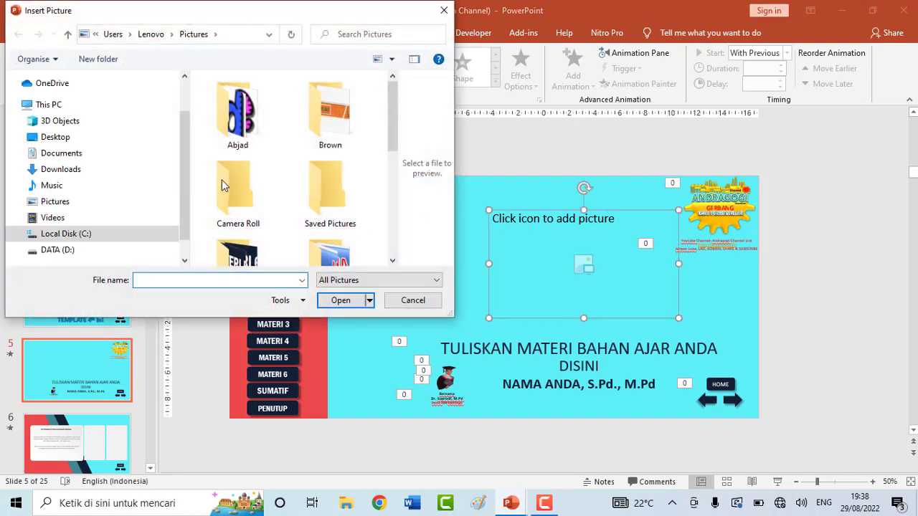
left_click(63, 204)
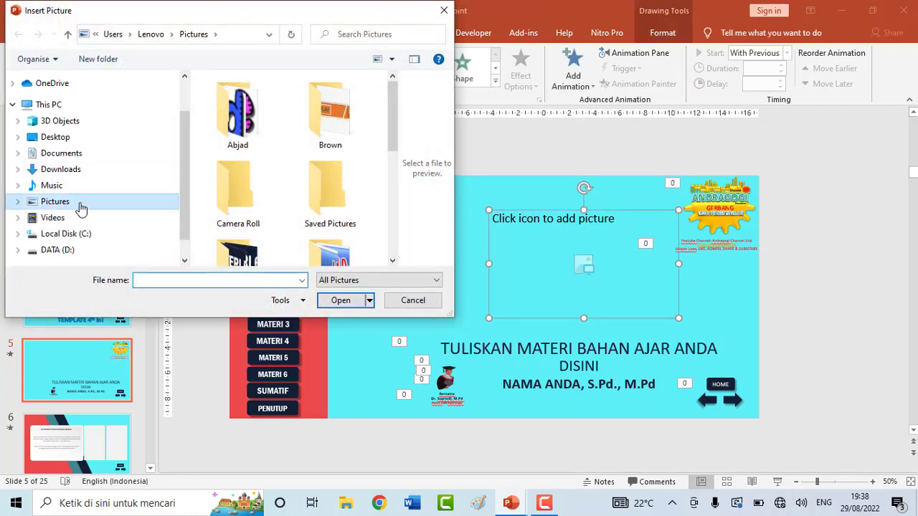
left_click(97, 170)
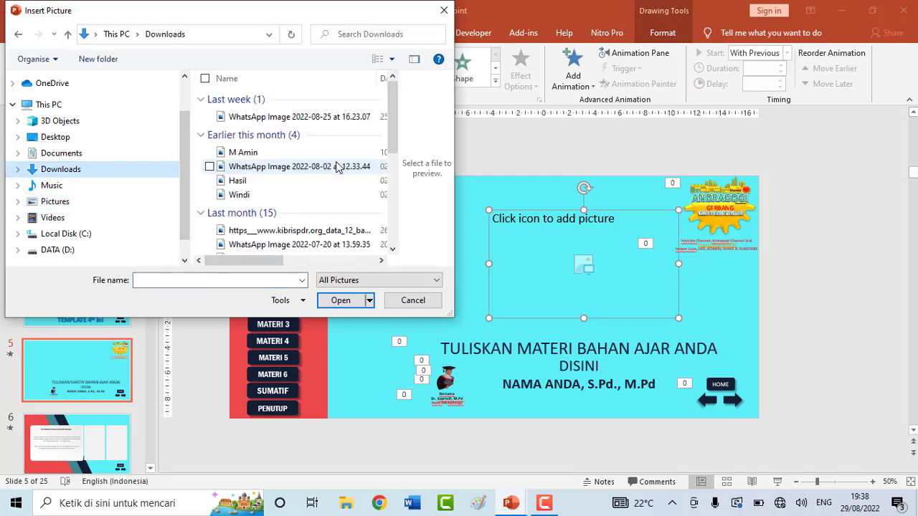
scroll(337, 166, "down", 5)
left_click(334, 190)
left_click(338, 178)
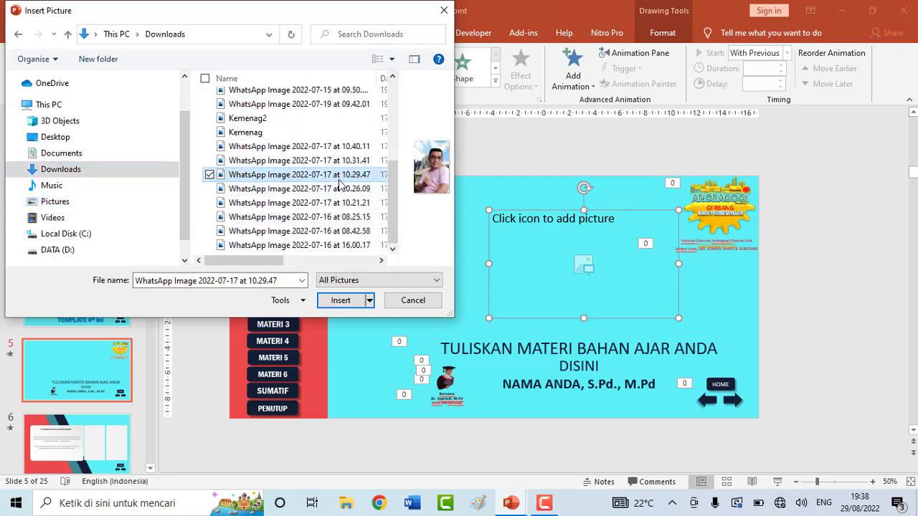
scroll(329, 237, "down", 2)
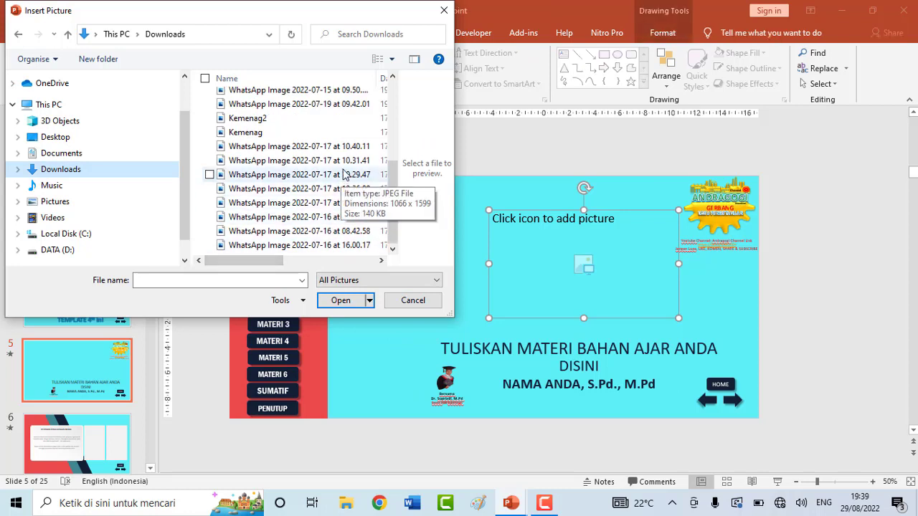
left_click(345, 176)
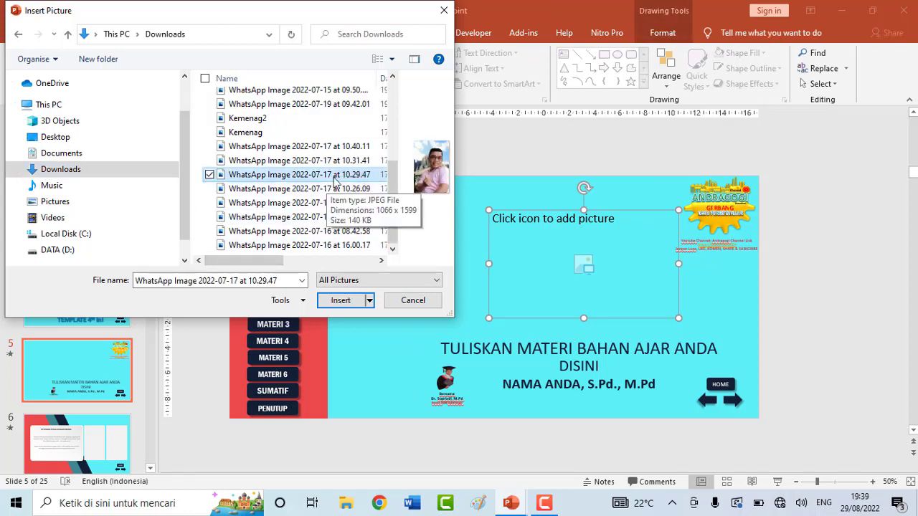
left_click(343, 302)
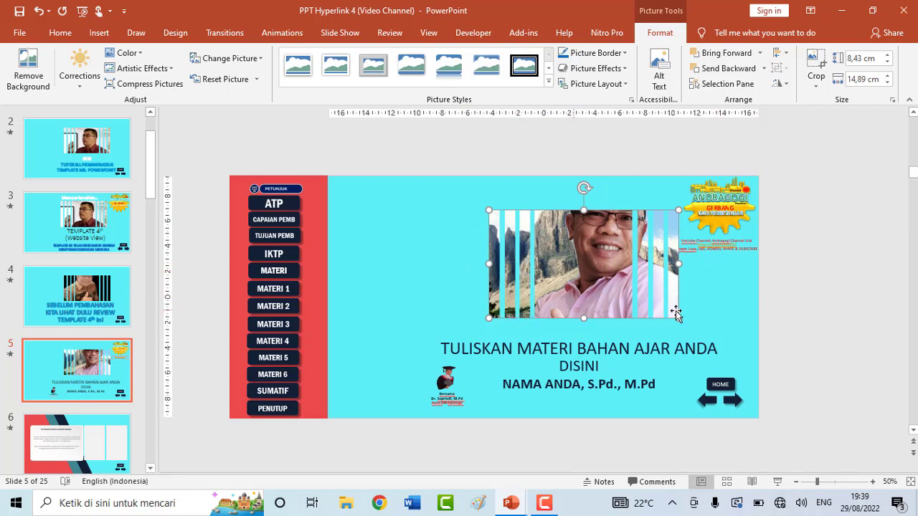
- Go to slide 7 and delete its photo, leaving the placeholder empty
left_click(106, 387)
scroll(86, 345, "down", 3)
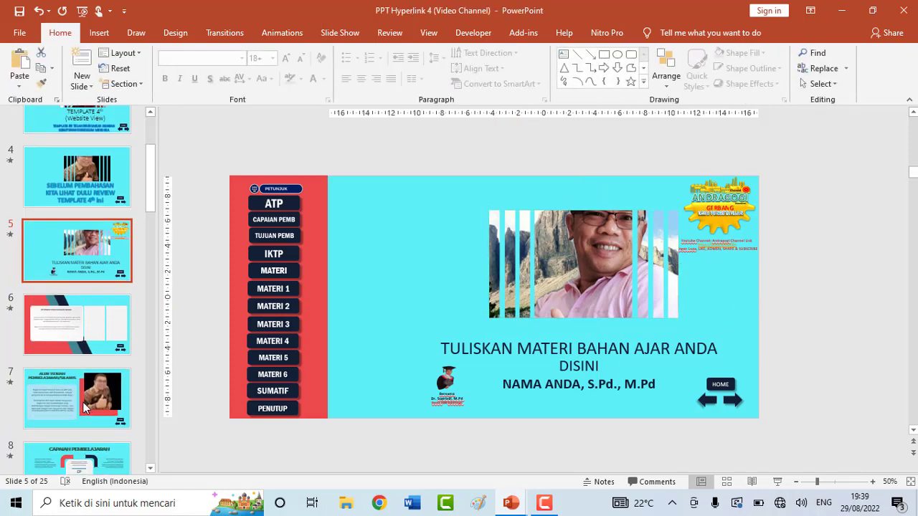
left_click(84, 307)
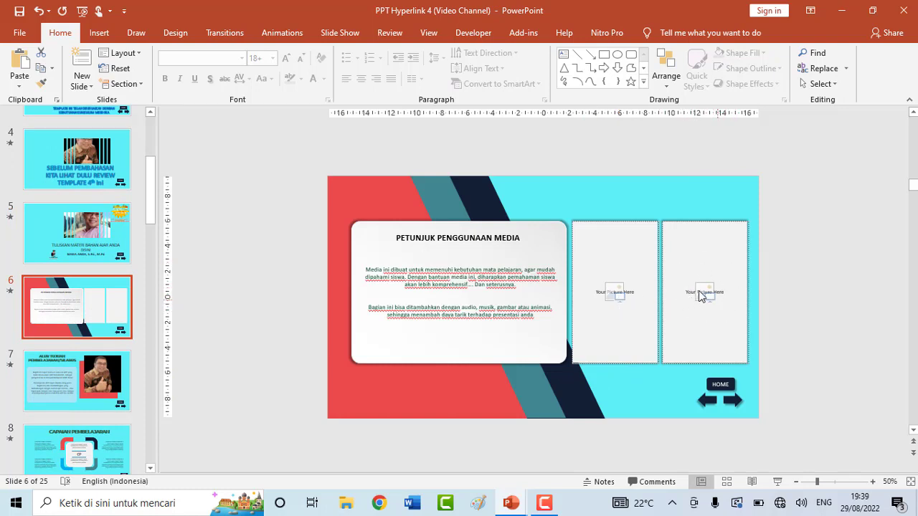
scroll(58, 308, "down", 3)
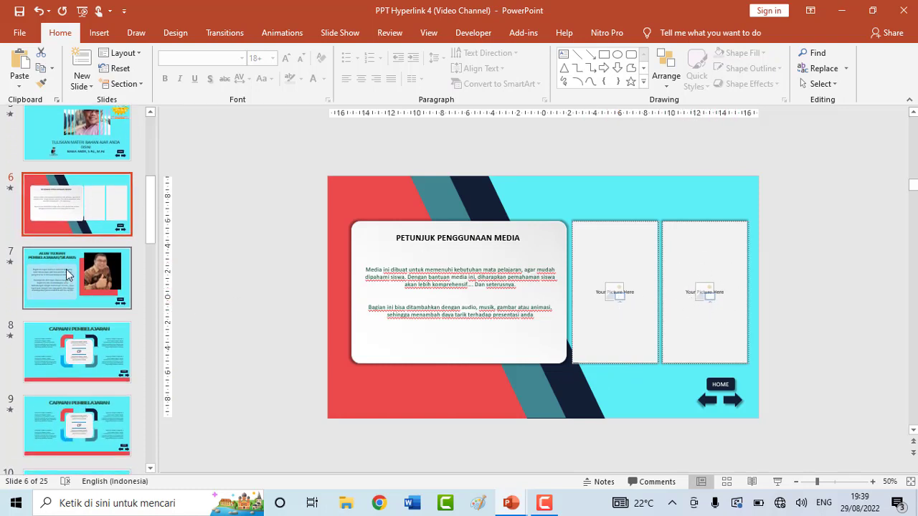
left_click(72, 276)
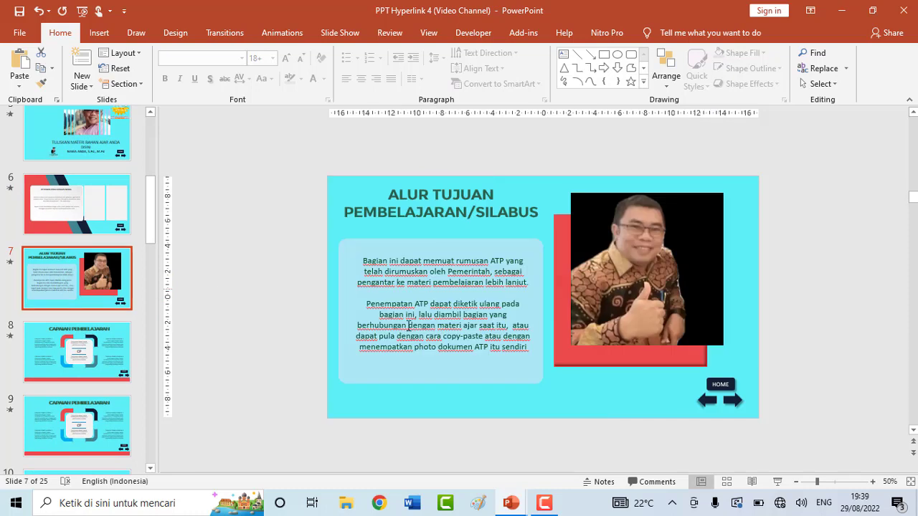
left_click(634, 291)
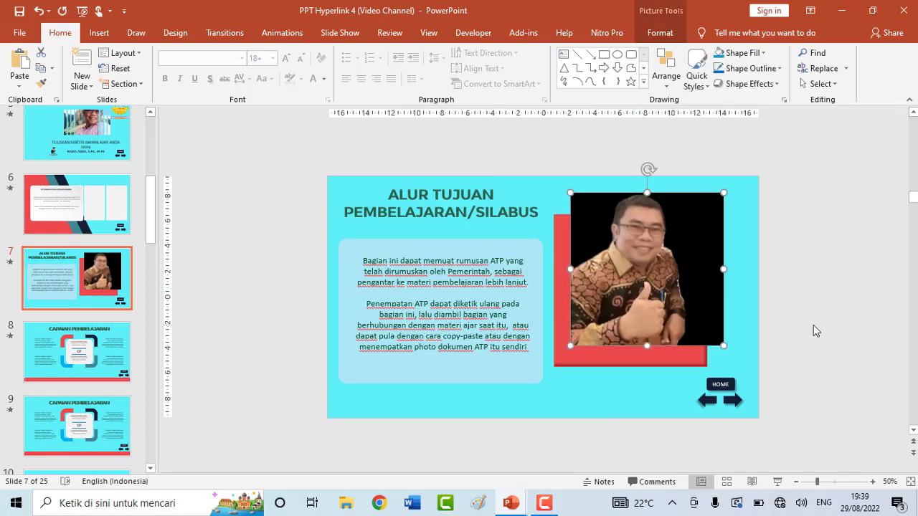
key("Delete")
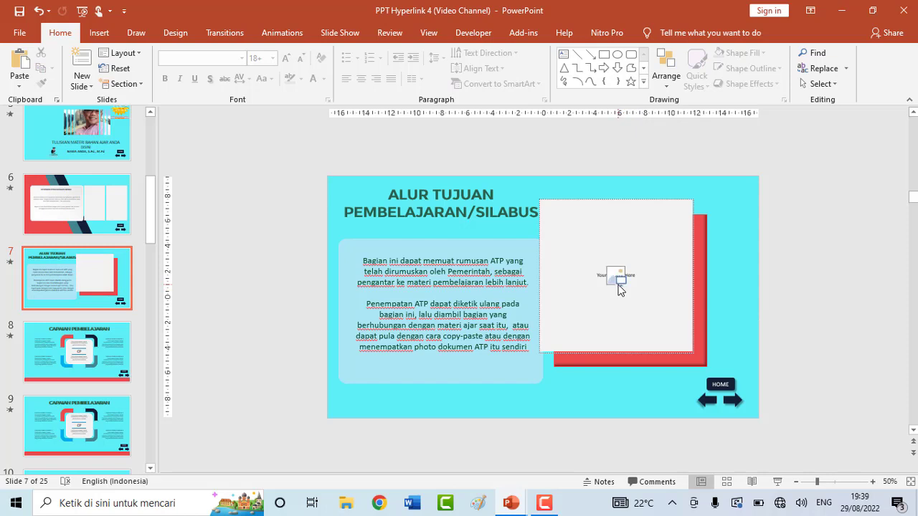
- Browse to slides 13 and 14 and nudge slide 14's rice-field picture slightly higher
scroll(59, 307, "down", 1)
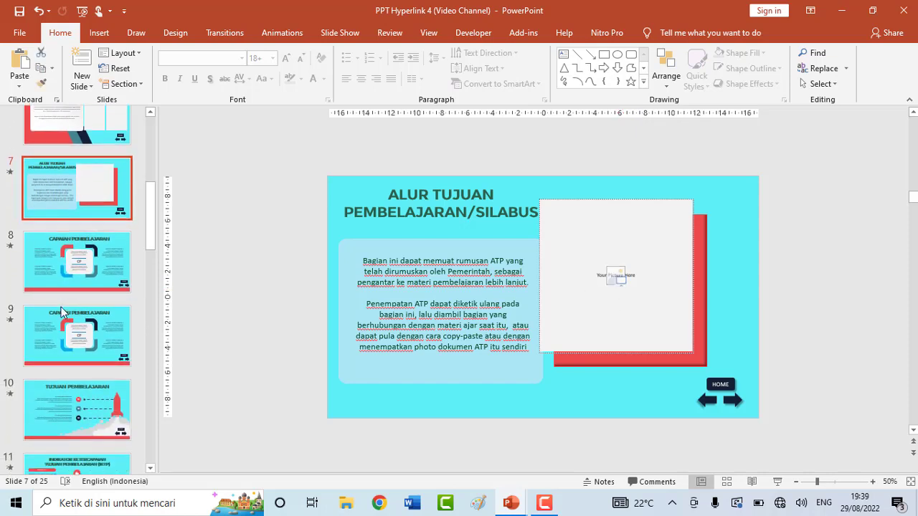
scroll(65, 310, "down", 1)
scroll(72, 310, "down", 2)
scroll(83, 310, "down", 1)
left_click(90, 308)
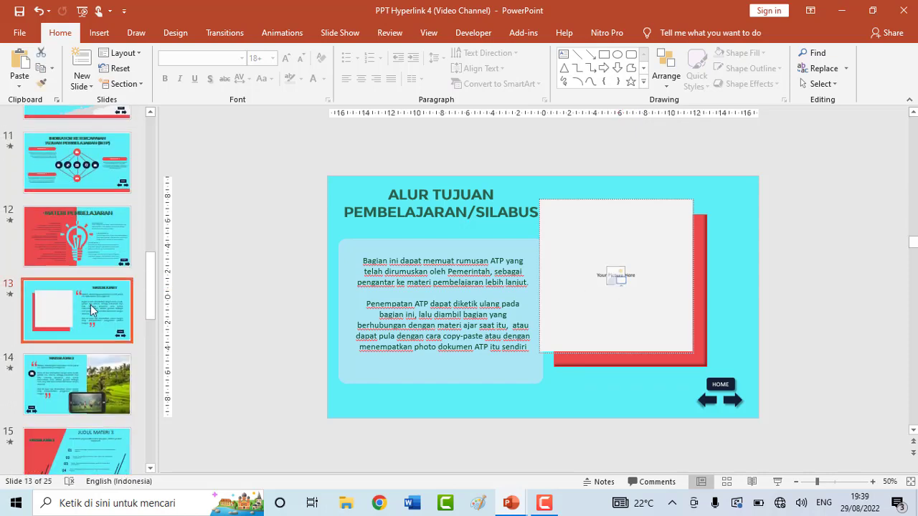
scroll(107, 338, "down", 1)
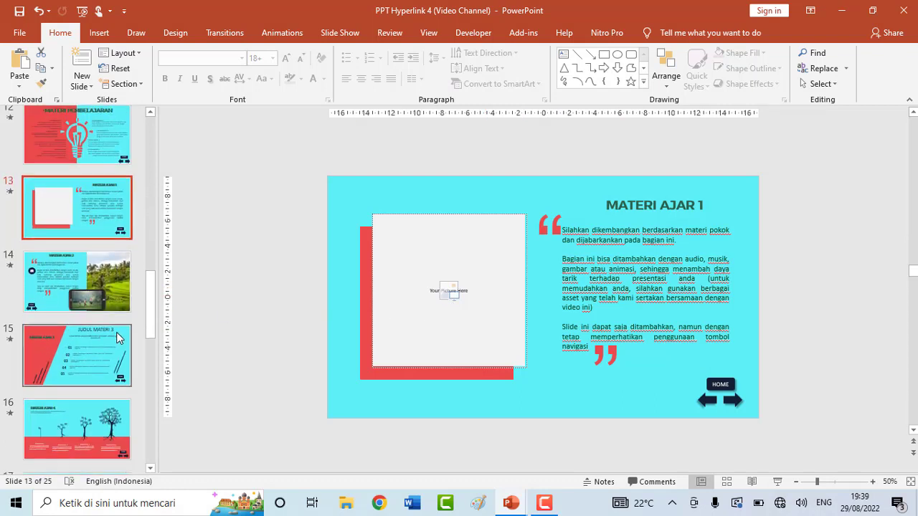
scroll(118, 338, "down", 1)
left_click(79, 208)
left_click(676, 260)
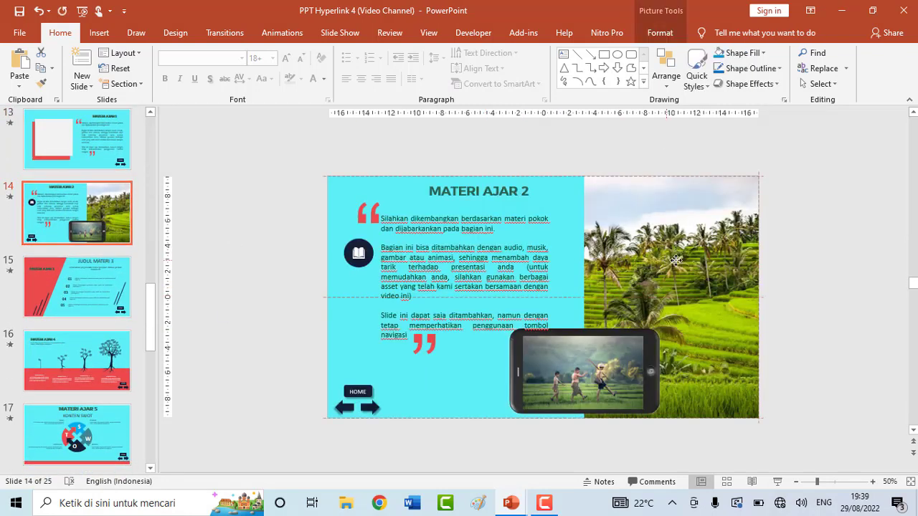
mouse_move(675, 260)
left_mouse_down()
mouse_move(665, 243)
mouse_move(667, 258)
left_mouse_up()
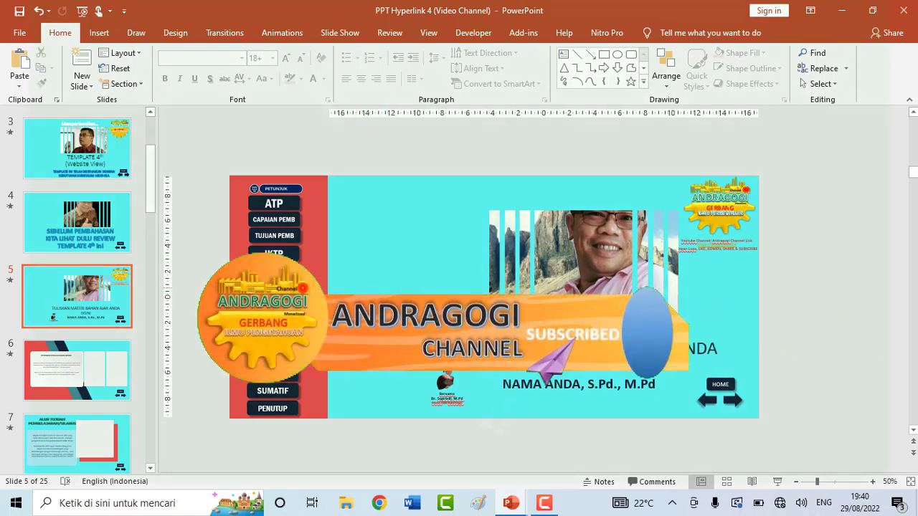
- Select slide 5's red menu panel and display the Animations tab with its order tags
left_click(275, 215)
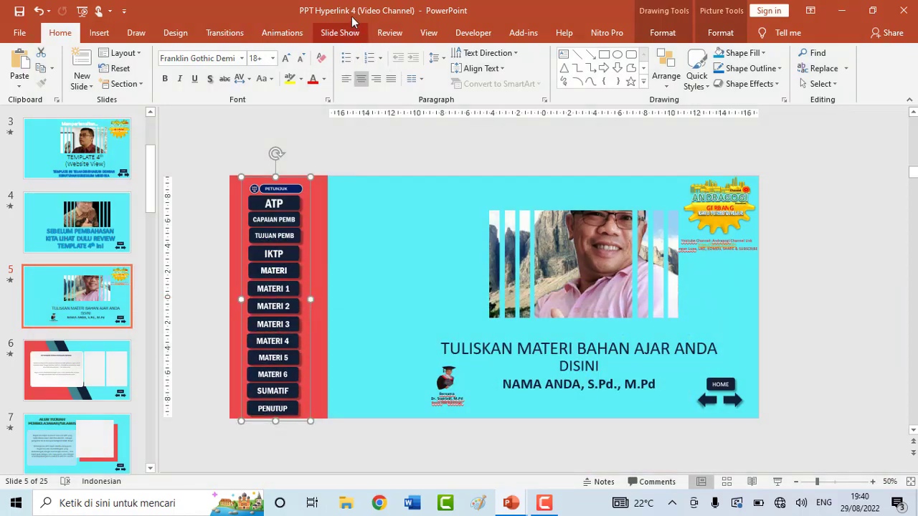
left_click(272, 34)
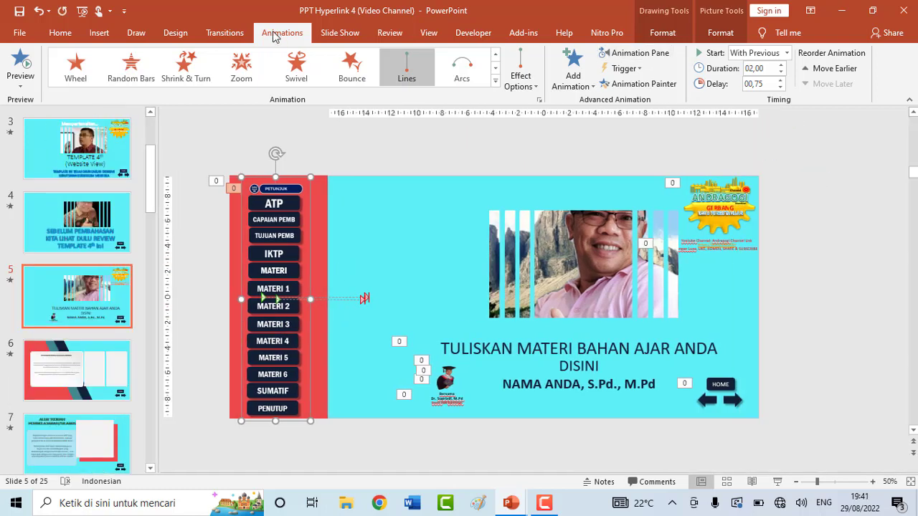
- Remove Group 19's Lines motion-path animation using the Animation Pane
left_click(650, 53)
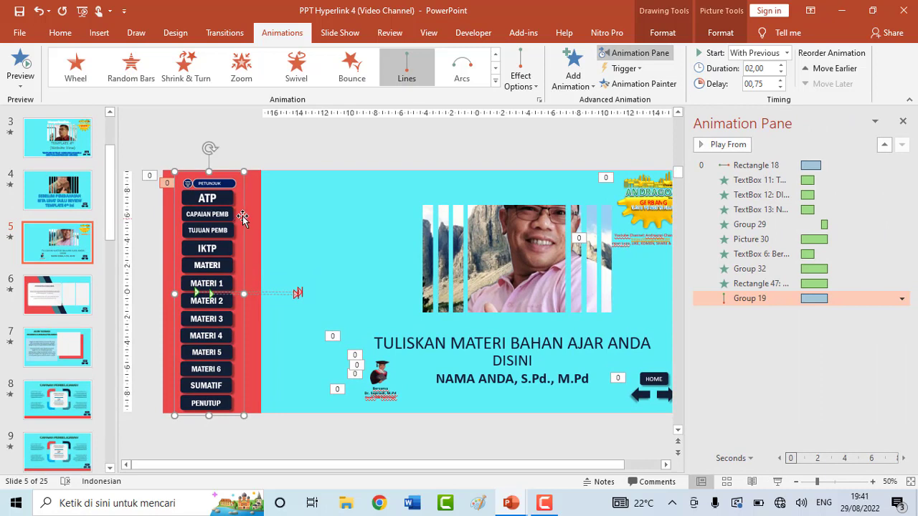
left_click(282, 148)
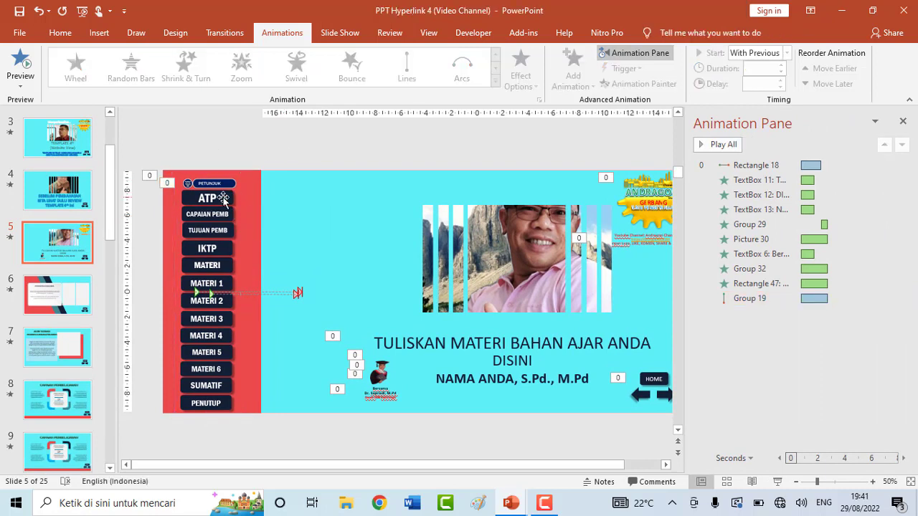
left_click(252, 209)
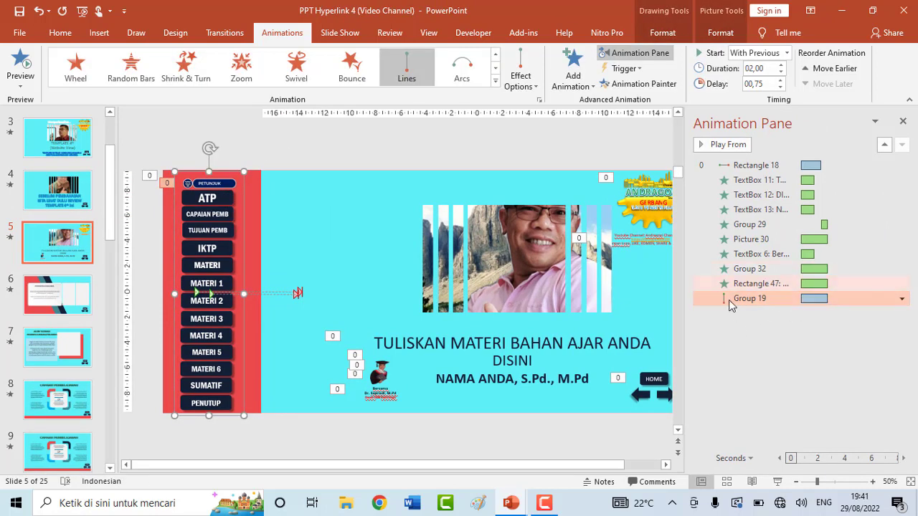
left_click(901, 298)
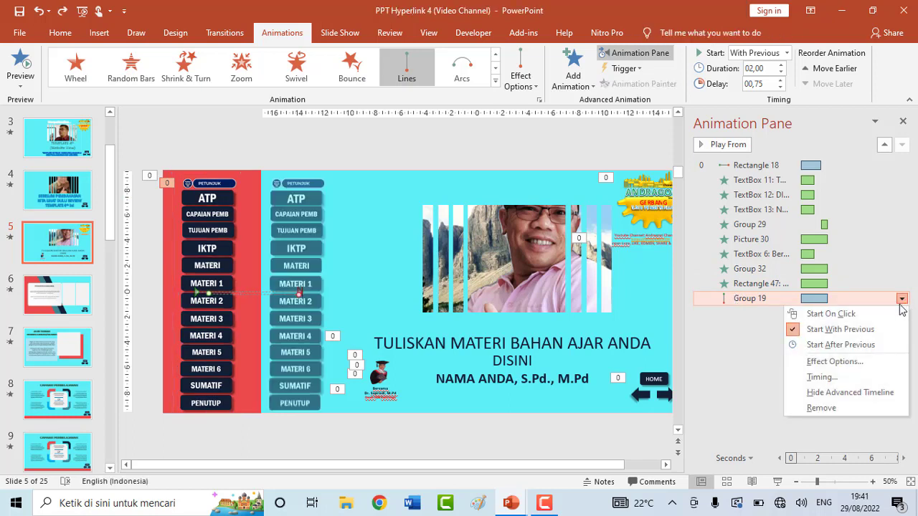
left_click(898, 271)
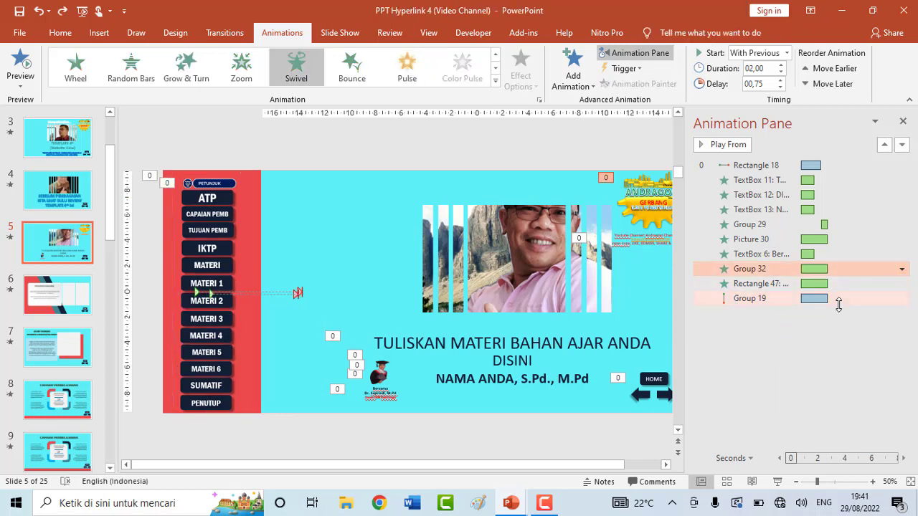
left_click(839, 301)
left_click(902, 299)
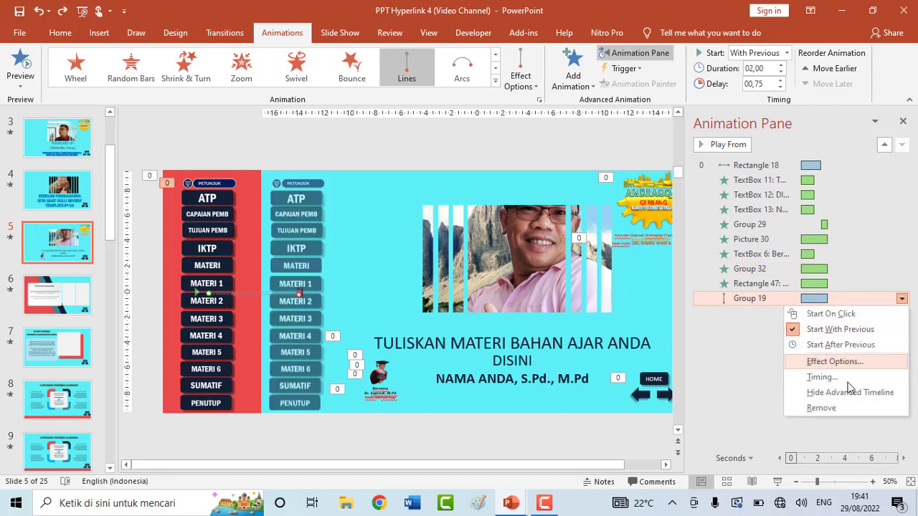
left_click(834, 408)
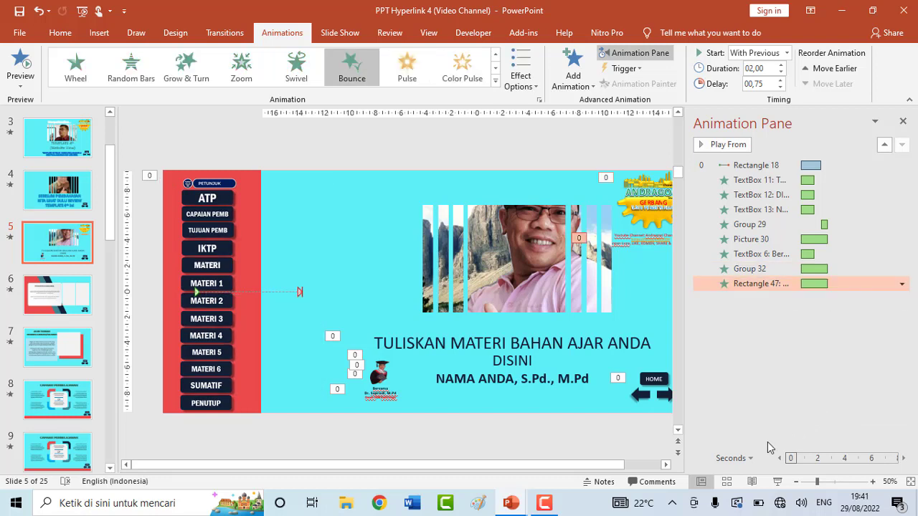
- Reselect the left-hand menu group on slide 5
left_click(209, 312)
left_click(302, 317)
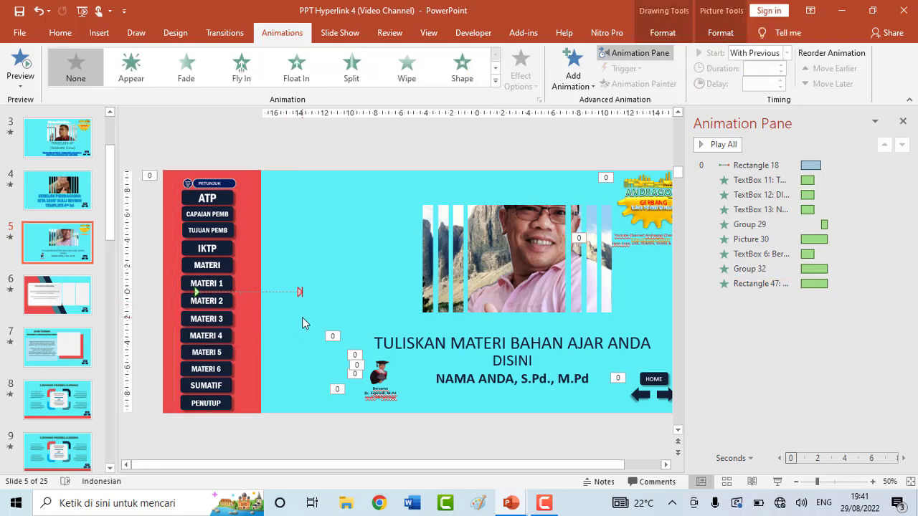
left_click(222, 301)
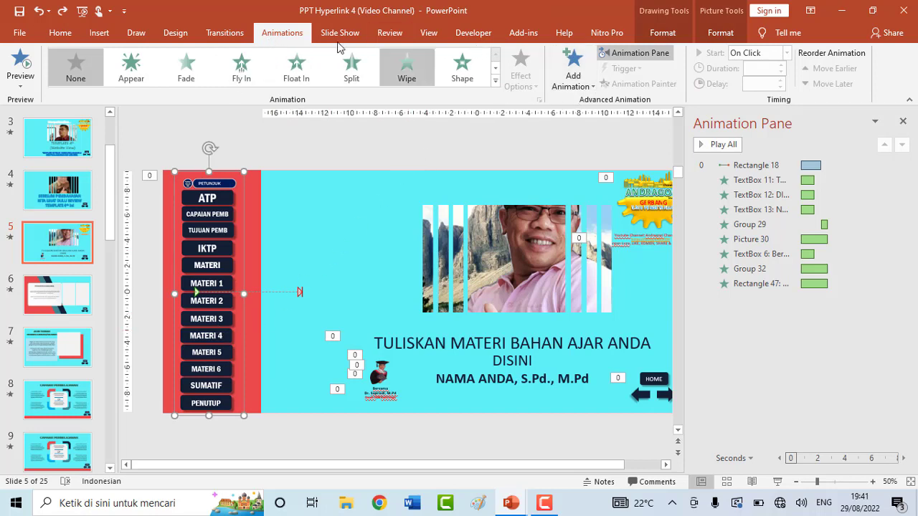
- Draw a freehand Custom Path from MATERI 3 below, across and above the slide, back to the menu
left_click(495, 82)
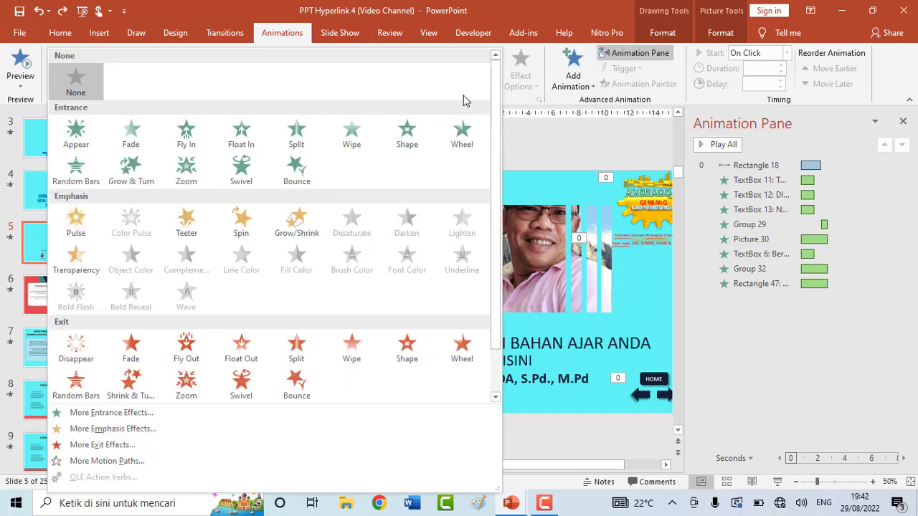
scroll(188, 240, "down", 2)
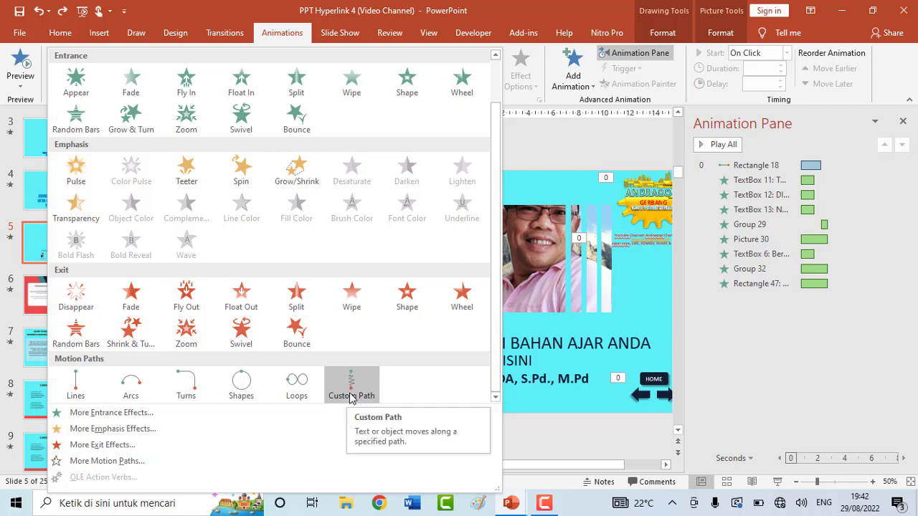
left_click(351, 396)
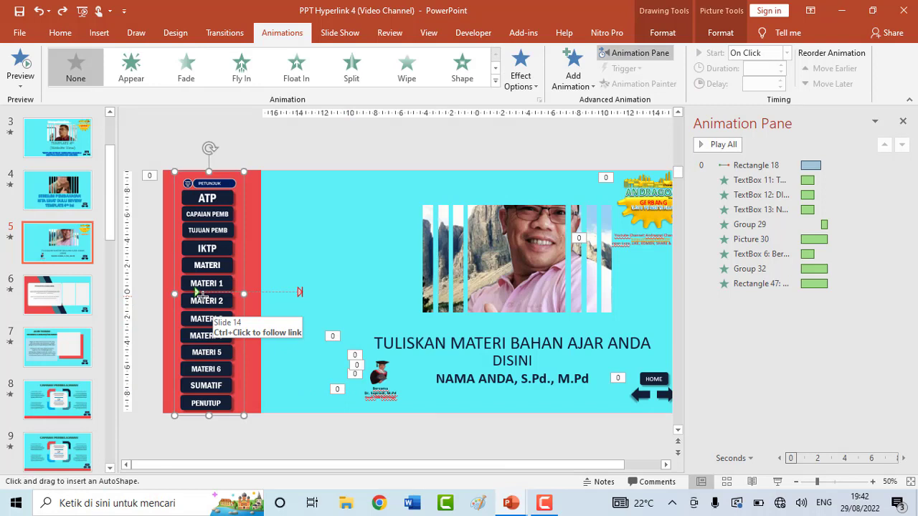
left_click_drag(228, 317, 458, 435)
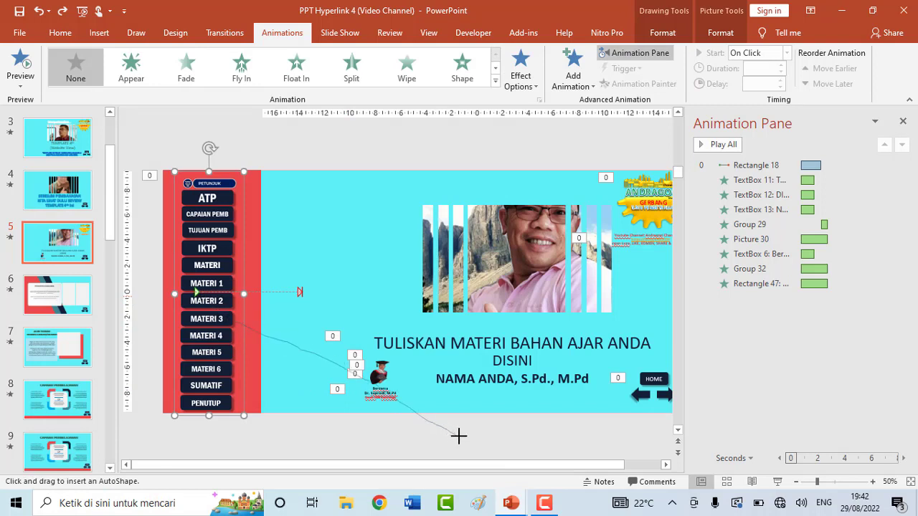
left_click_drag(458, 435, 670, 299)
mouse_move(670, 298)
left_mouse_down()
mouse_move(441, 157)
mouse_move(299, 290)
left_mouse_up()
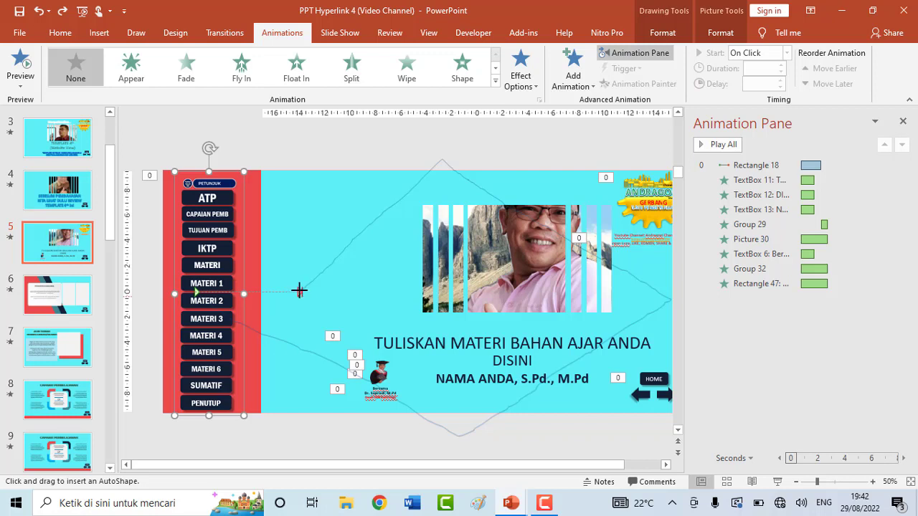
left_click_drag(300, 289, 300, 290)
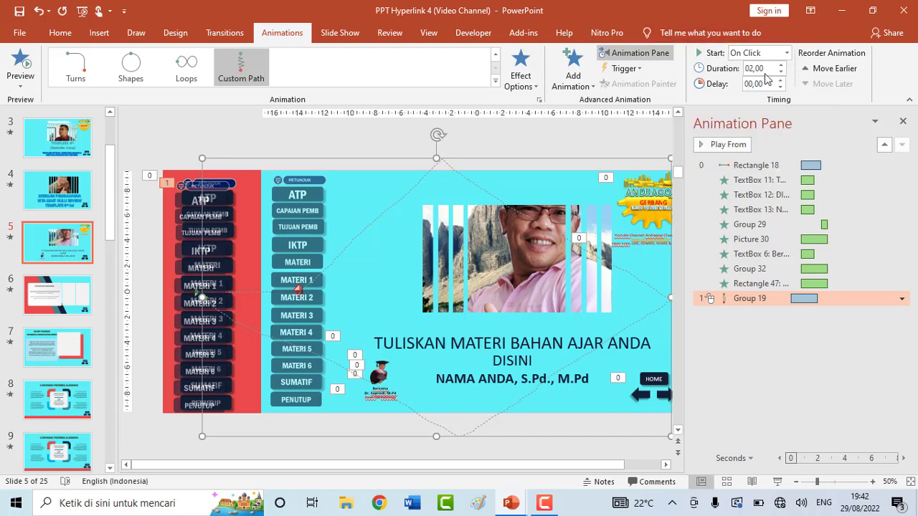
- Set Group 19's path to With Previous, delayed to play from 2.4 s to 4.4 s
left_click(787, 54)
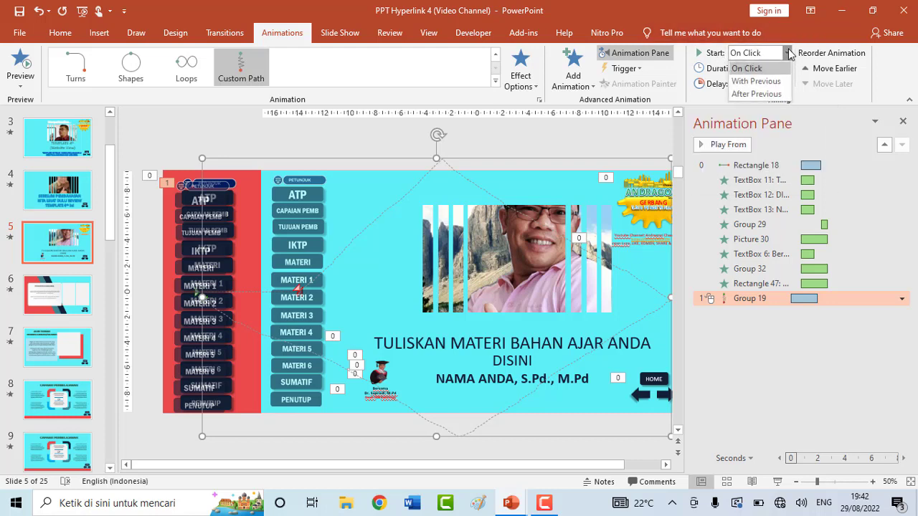
left_click(766, 81)
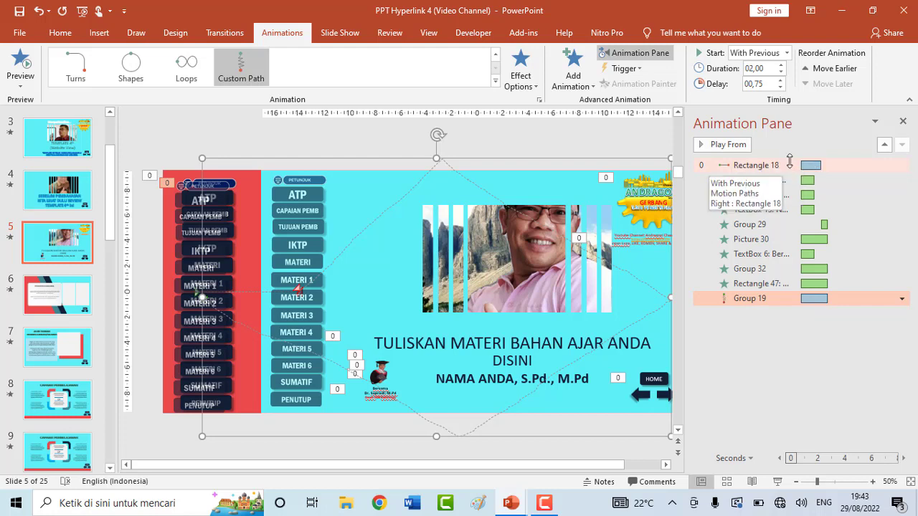
left_click(790, 164)
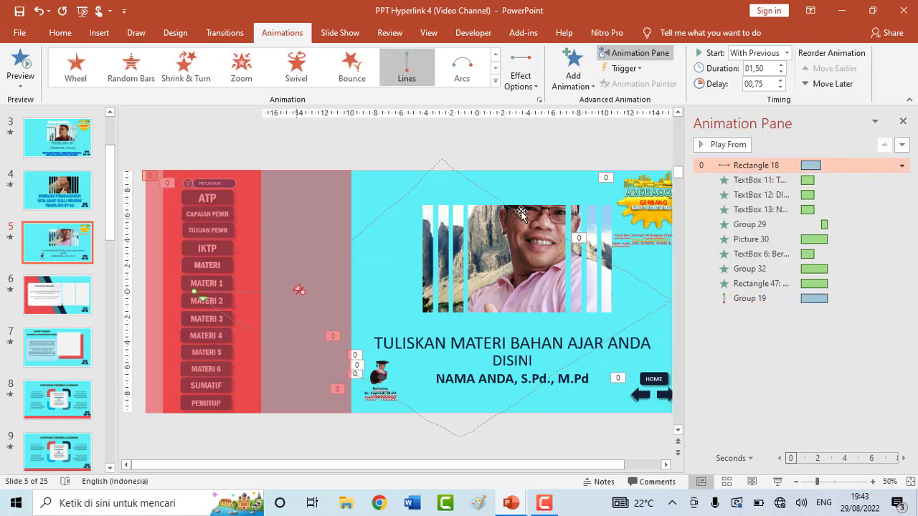
left_click(774, 298)
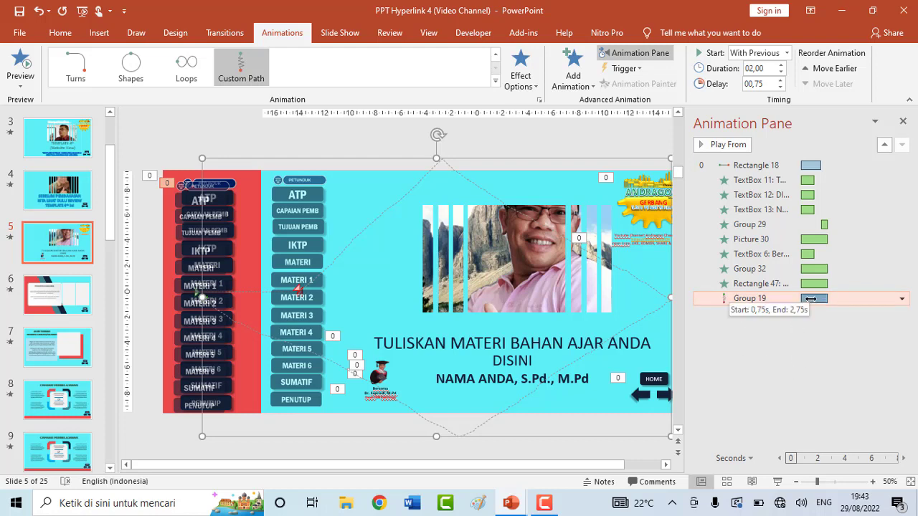
left_click_drag(810, 299, 832, 300)
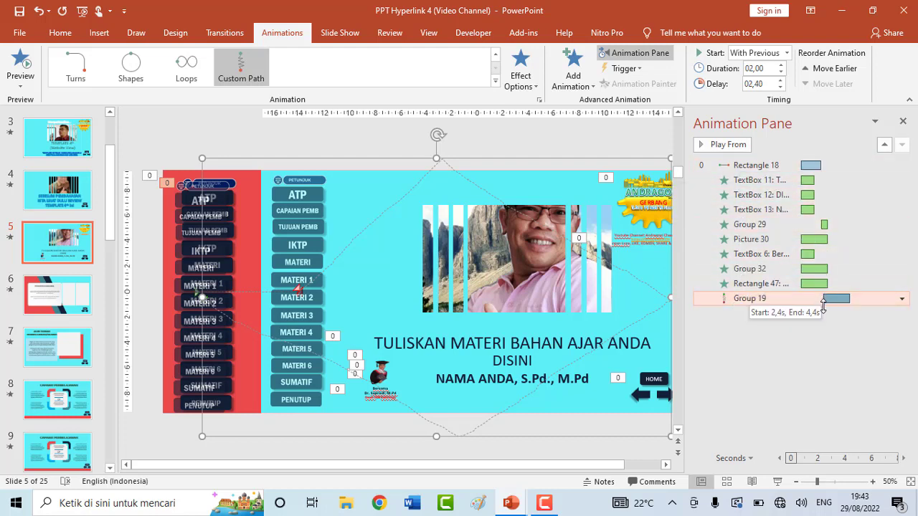
left_click(765, 355)
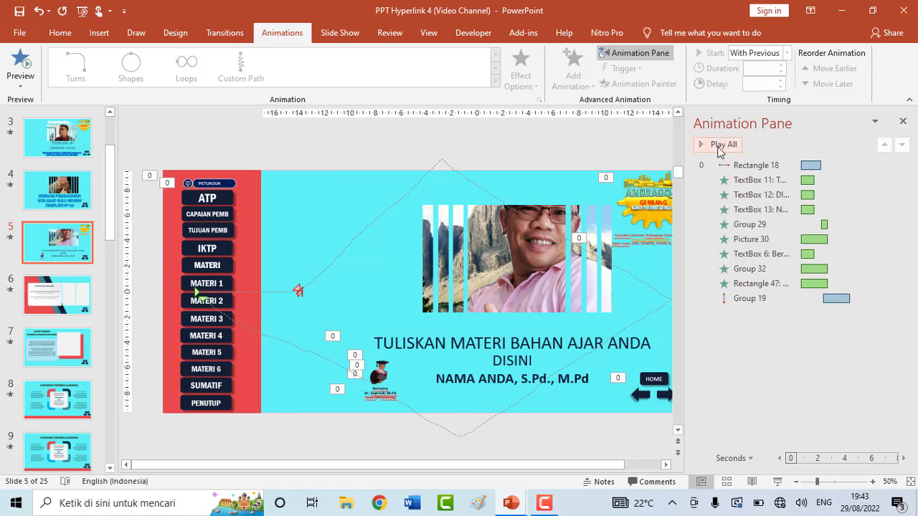
- Preview all of slide 5's animations with Play All
left_click(720, 145)
- Start the slide show from slide 5
left_click(780, 487)
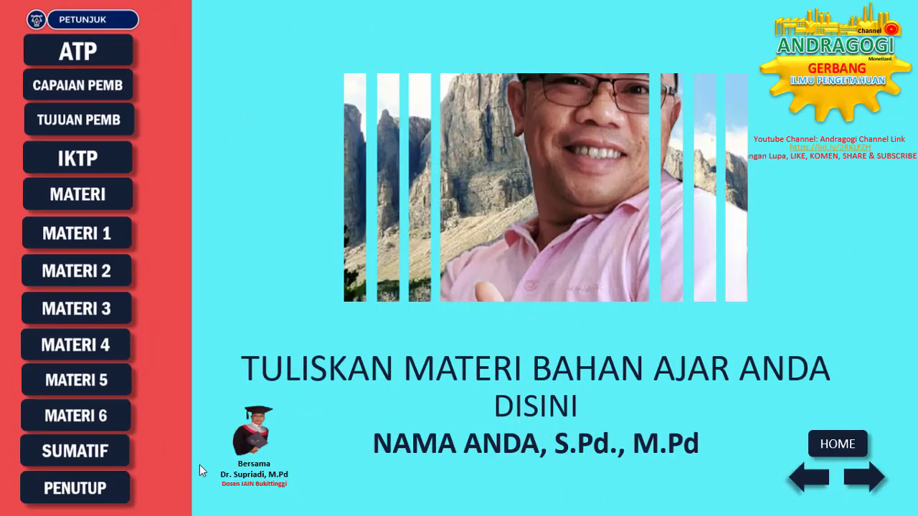
- Advance the running slide show to the final TERIMAKASIH stage-lights video slide
key("Escape")
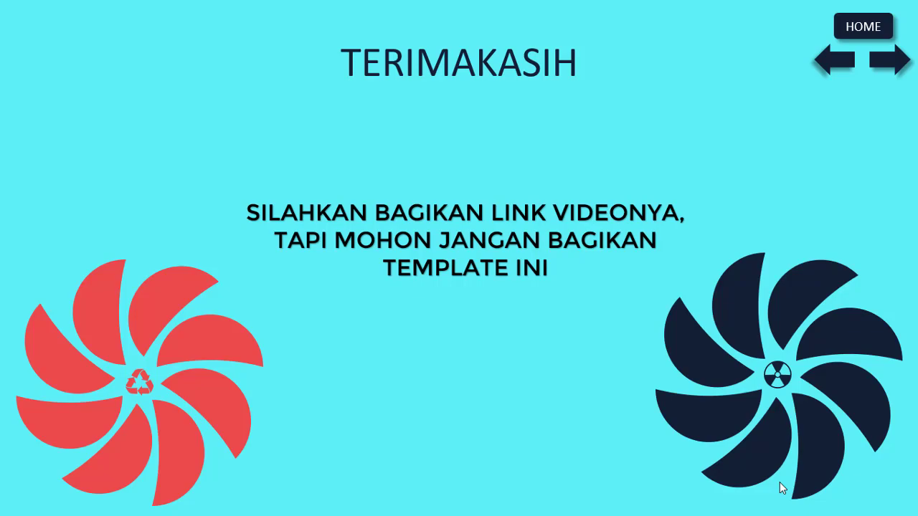
left_click(788, 506)
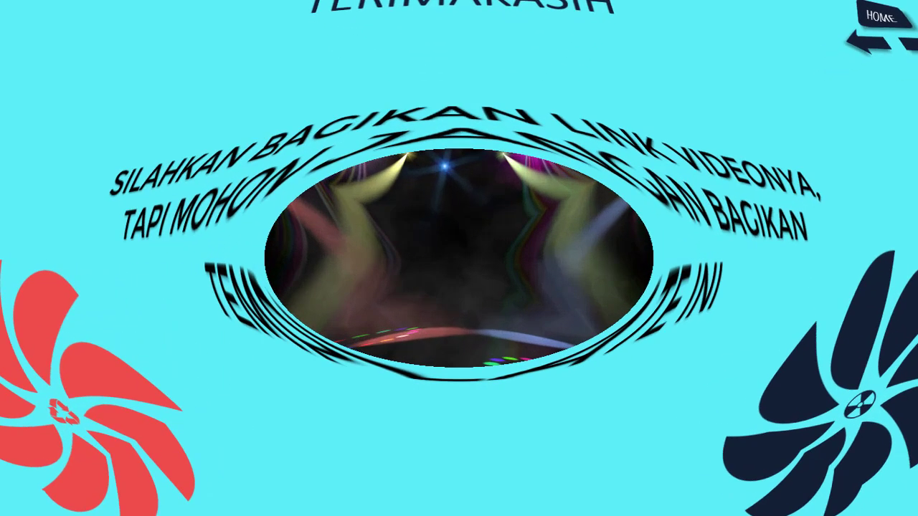